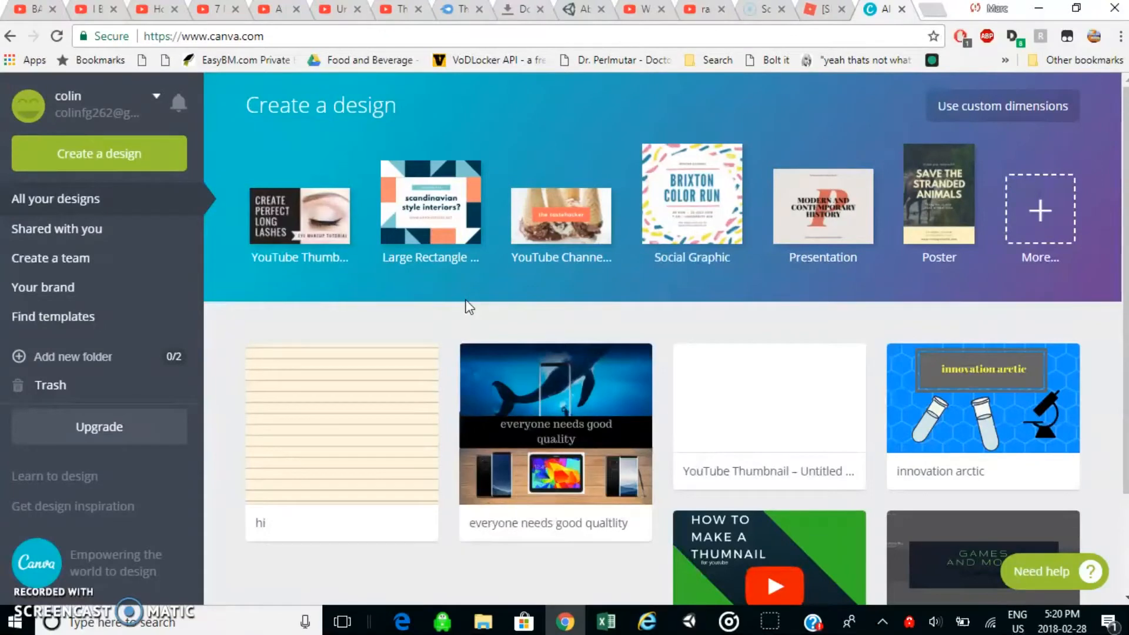
# Create a new blank YouTube Channel Art design from the home page.
pyautogui.scroll(-3, 983, 434)
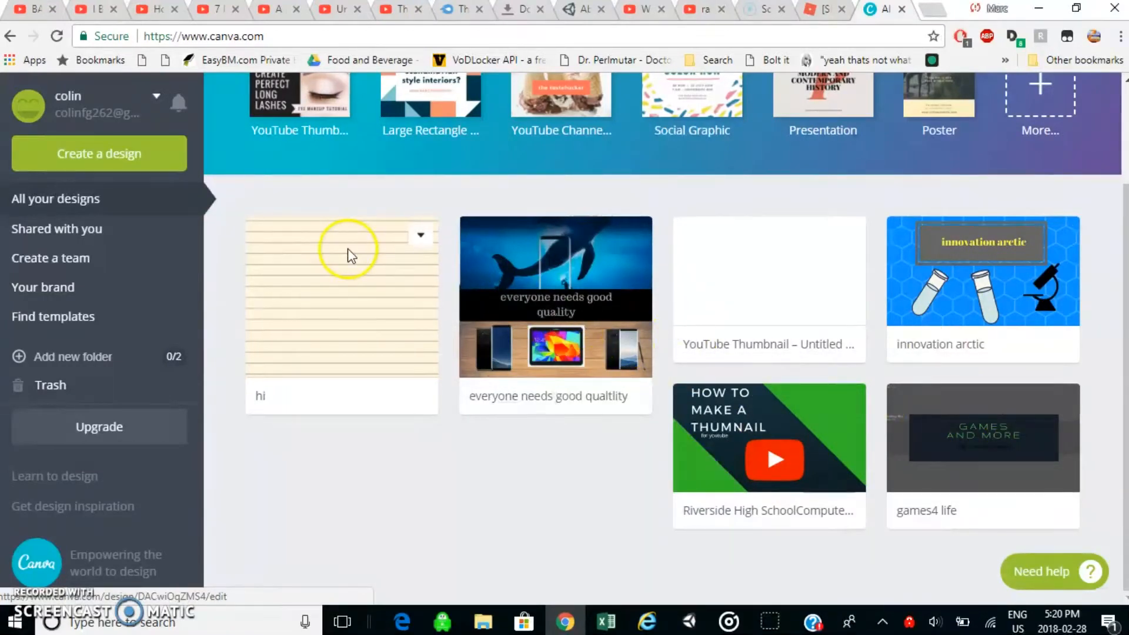
pyautogui.scroll(3, 404, 284)
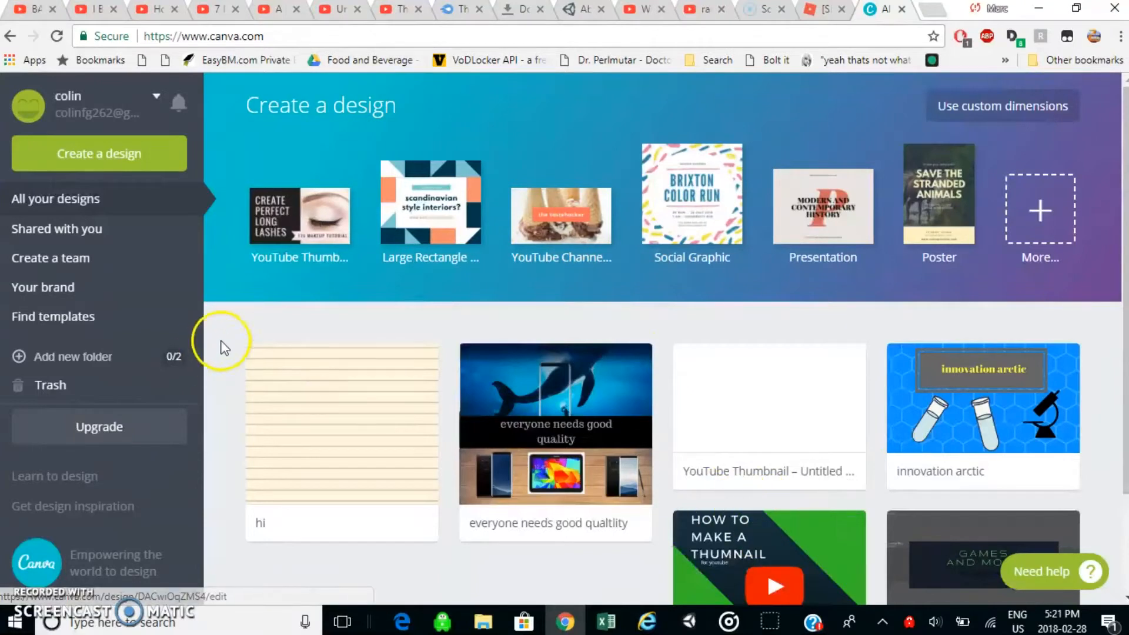
pyautogui.click(581, 210)
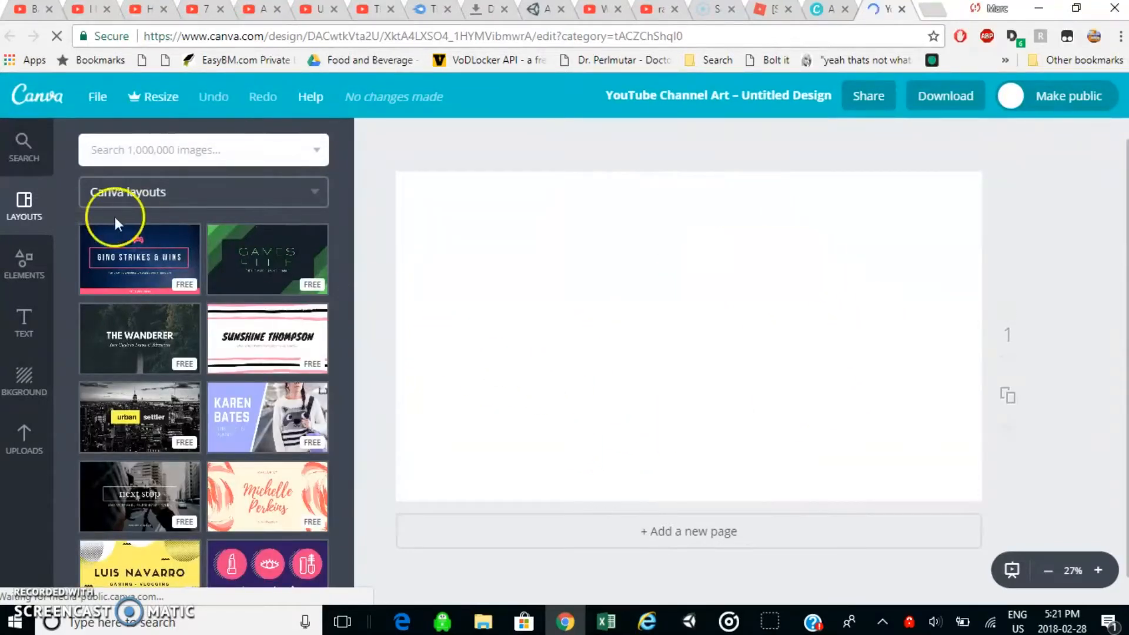
# Browse the Canva layouts offered for YouTube channel art.
pyautogui.click(24, 389)
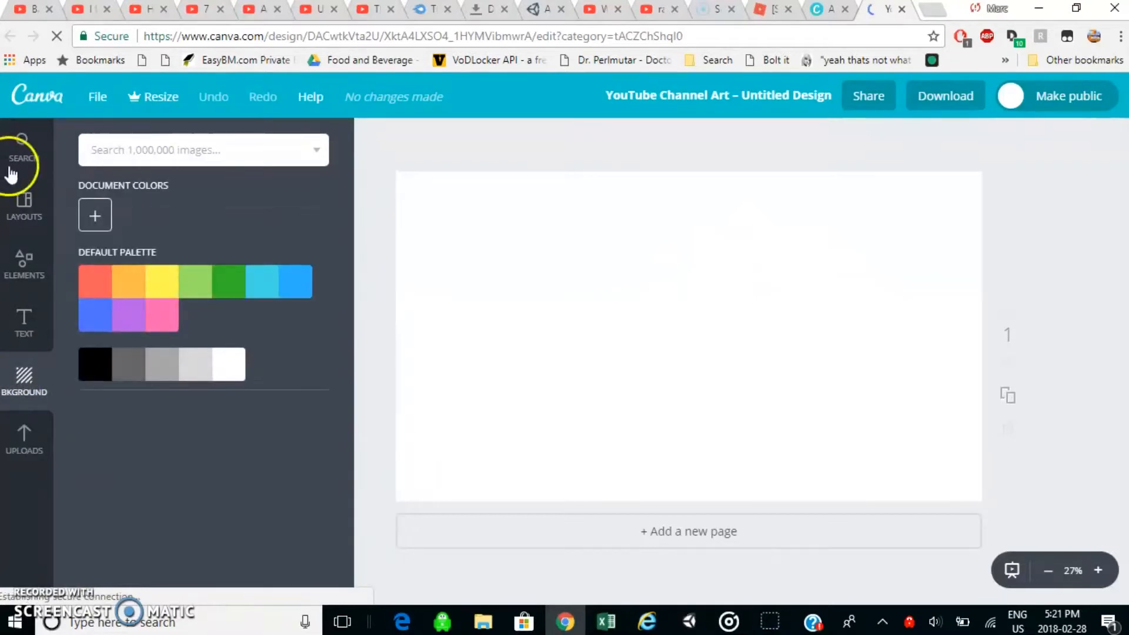
pyautogui.click(25, 213)
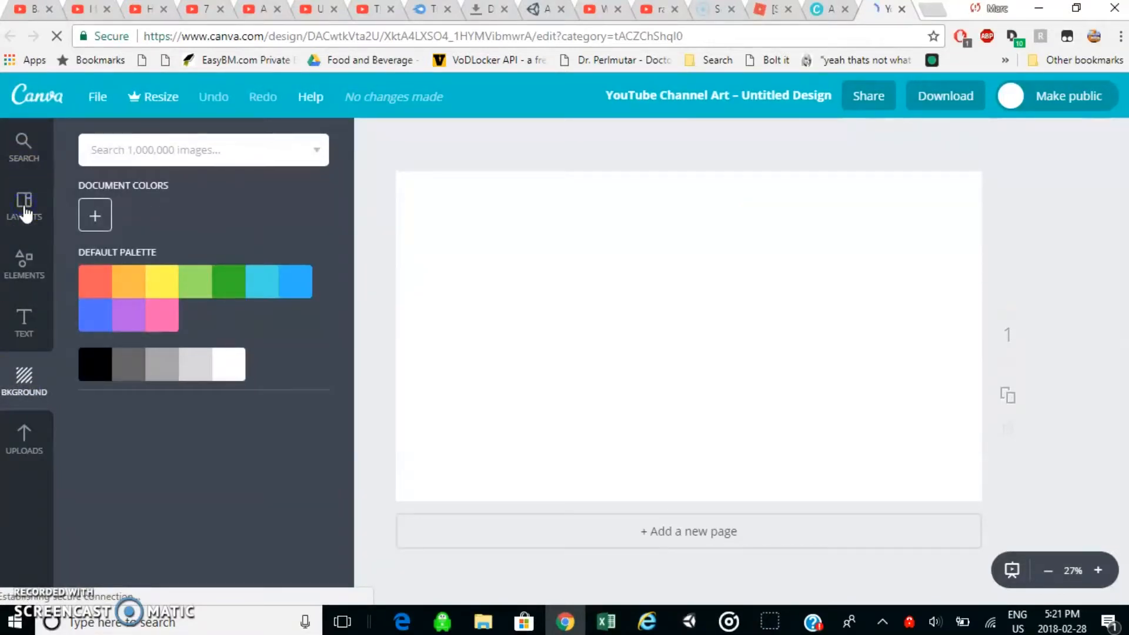
pyautogui.click(29, 194)
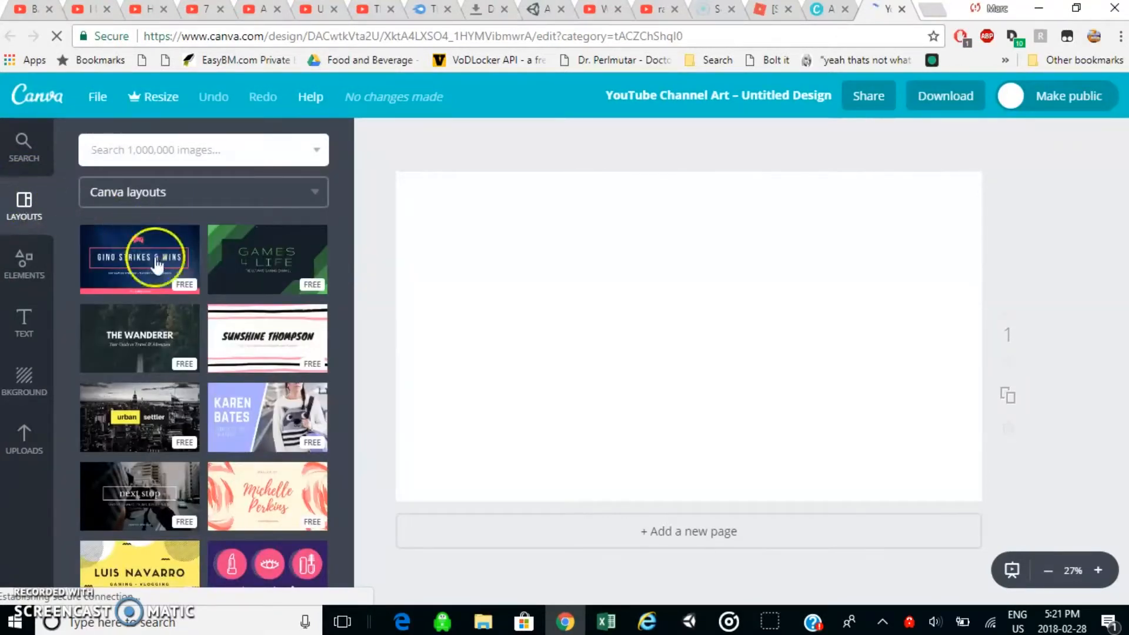
pyautogui.scroll(-2, 247, 400)
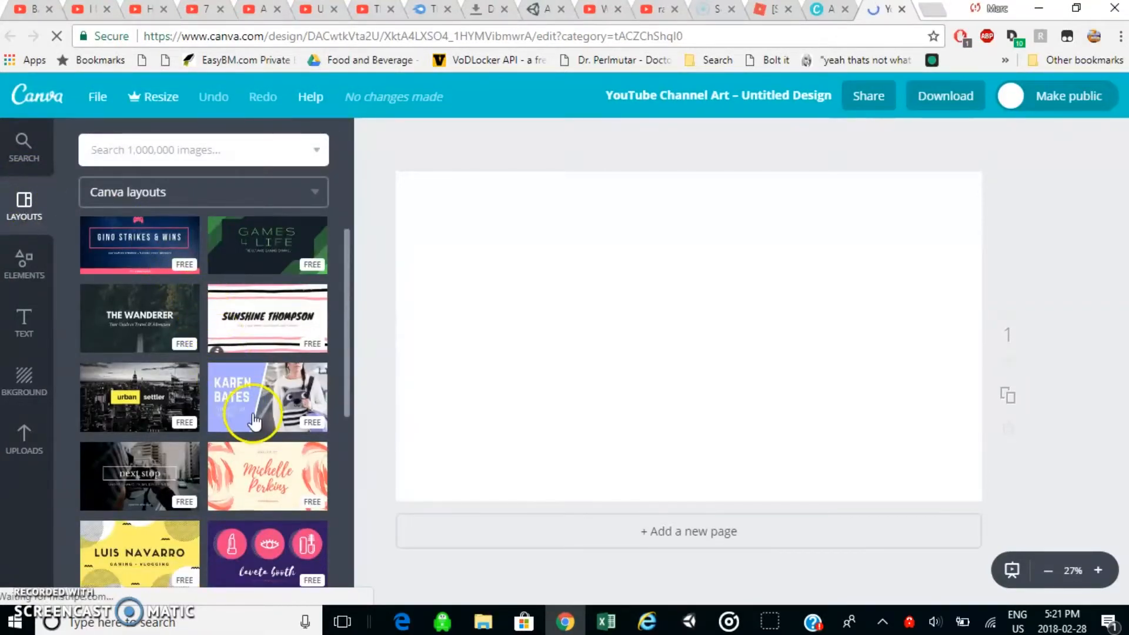
pyautogui.scroll(-4, 254, 420)
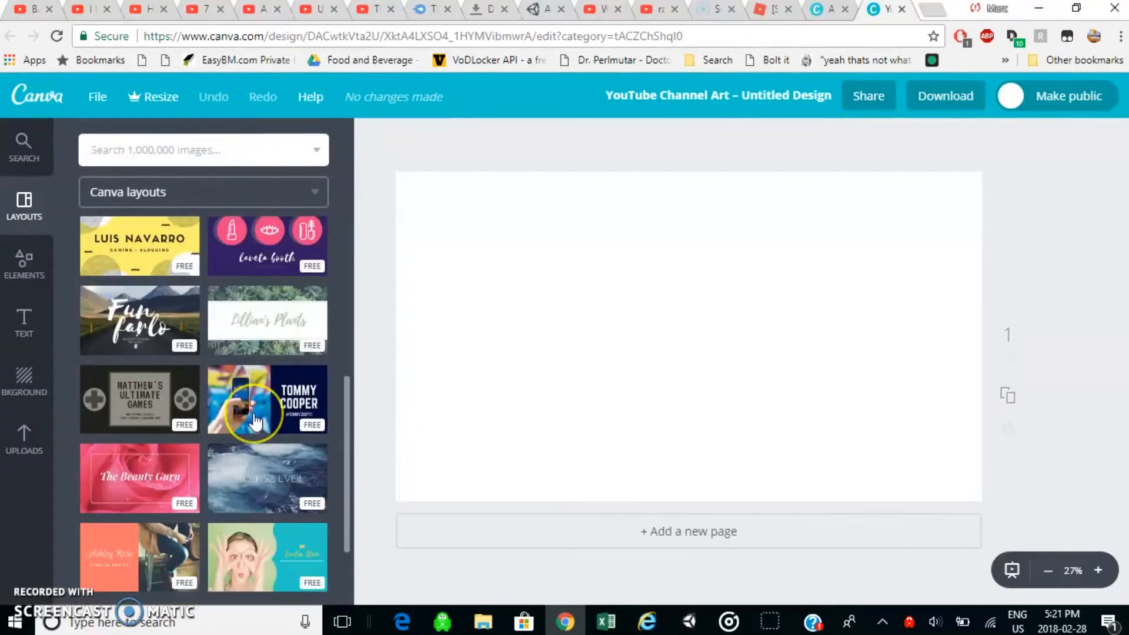
pyautogui.scroll(-3, 254, 420)
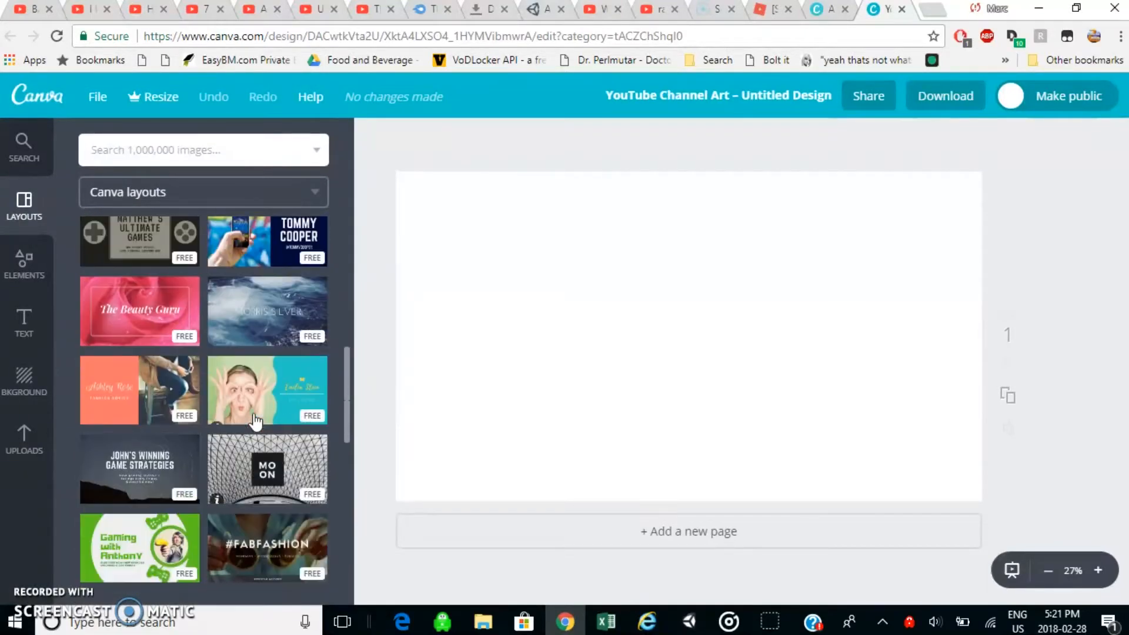
pyautogui.scroll(8, 255, 421)
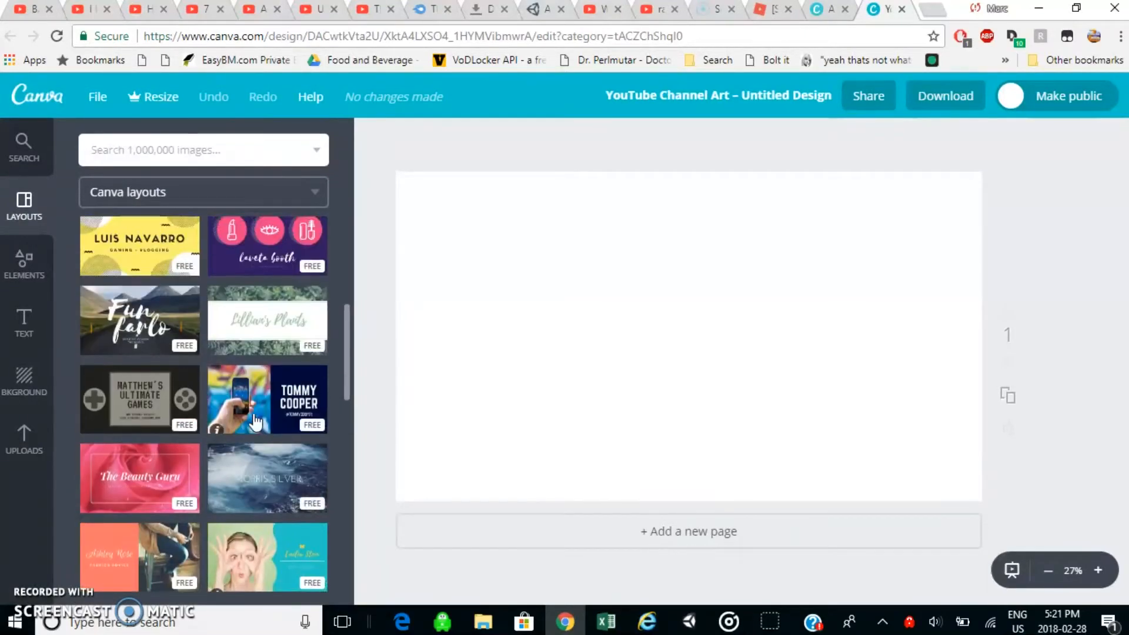
# Apply the free lavender background with the small circle pattern to the page.
pyautogui.click(19, 386)
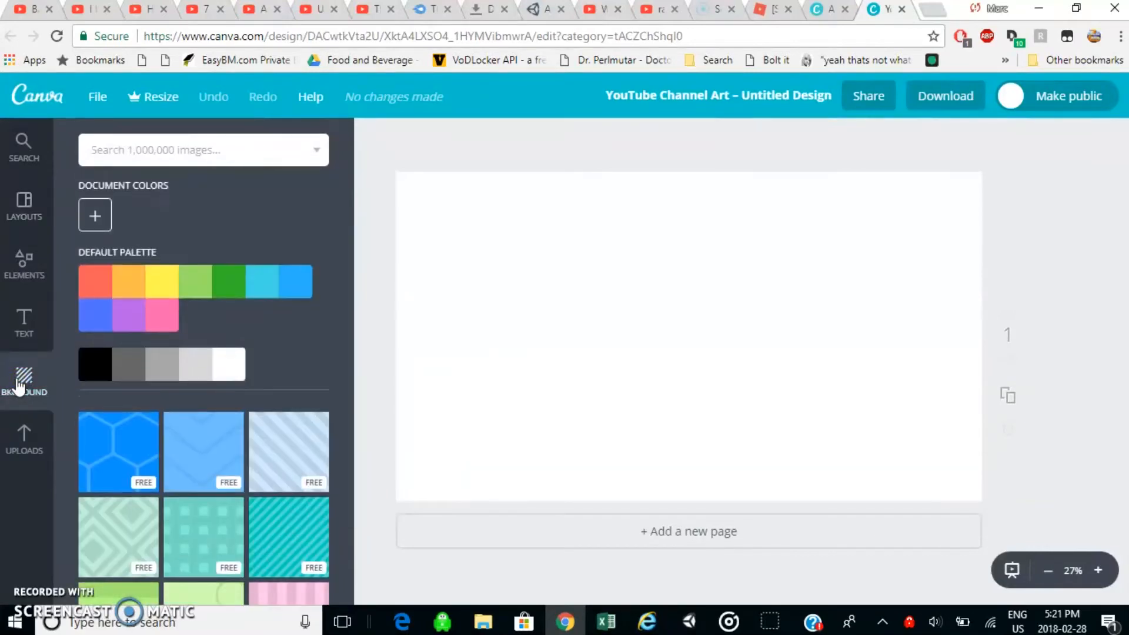
pyautogui.scroll(-5, 165, 418)
pyautogui.scroll(-7, 168, 419)
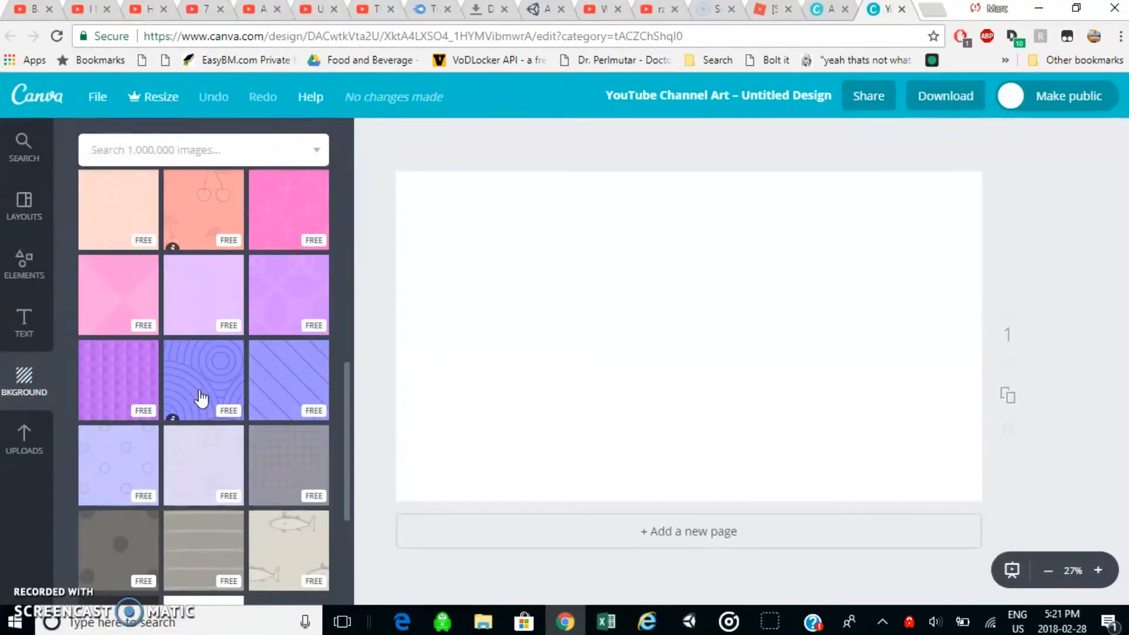
pyautogui.click(106, 457)
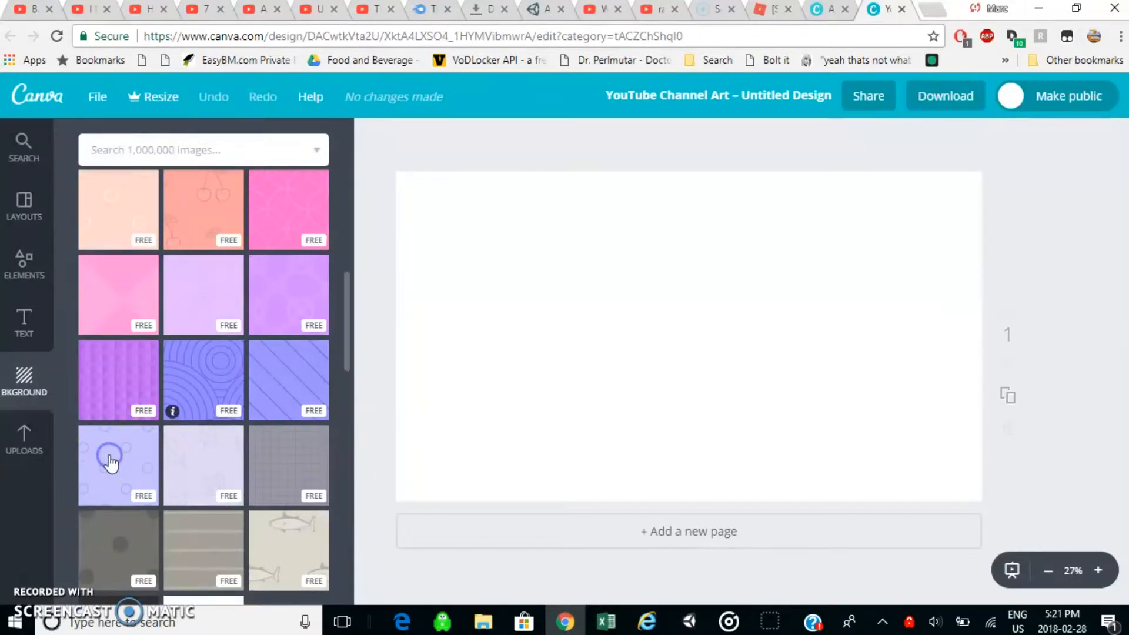
pyautogui.scroll(-3, 109, 462)
pyautogui.scroll(-2, 110, 462)
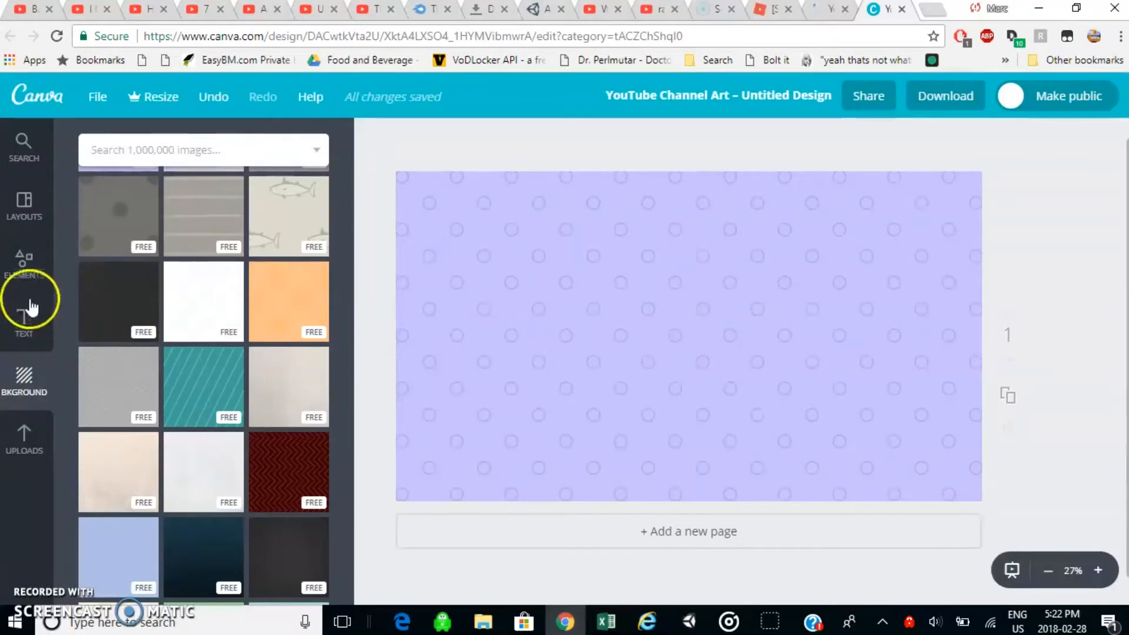
# Look through the grids in the elements collection, and return to the element categories.
pyautogui.click(27, 261)
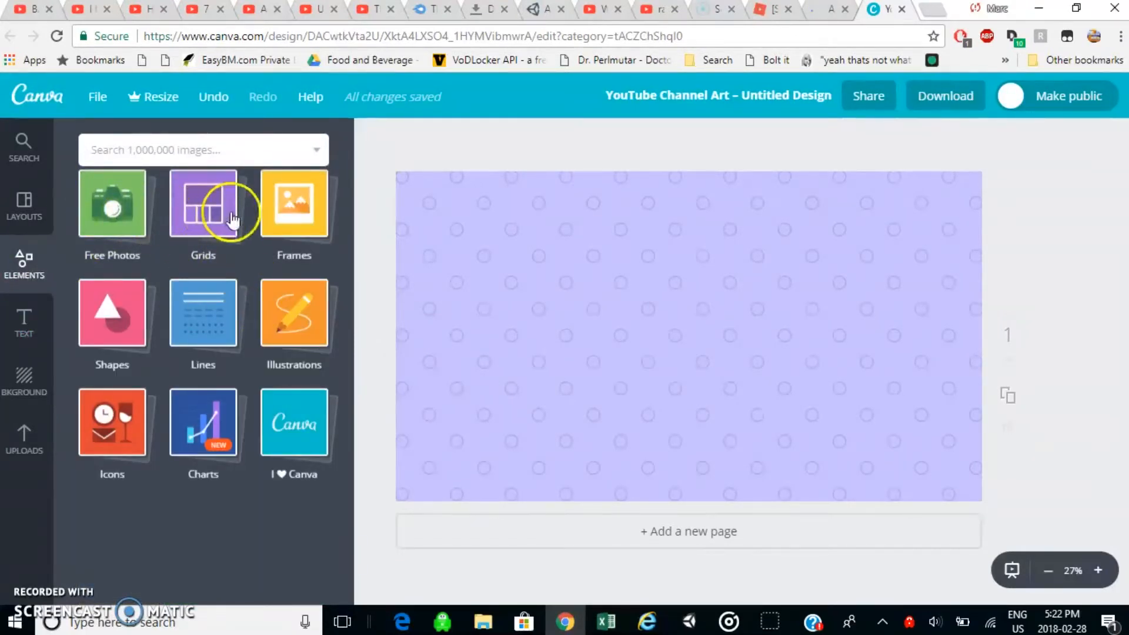
pyautogui.click(234, 235)
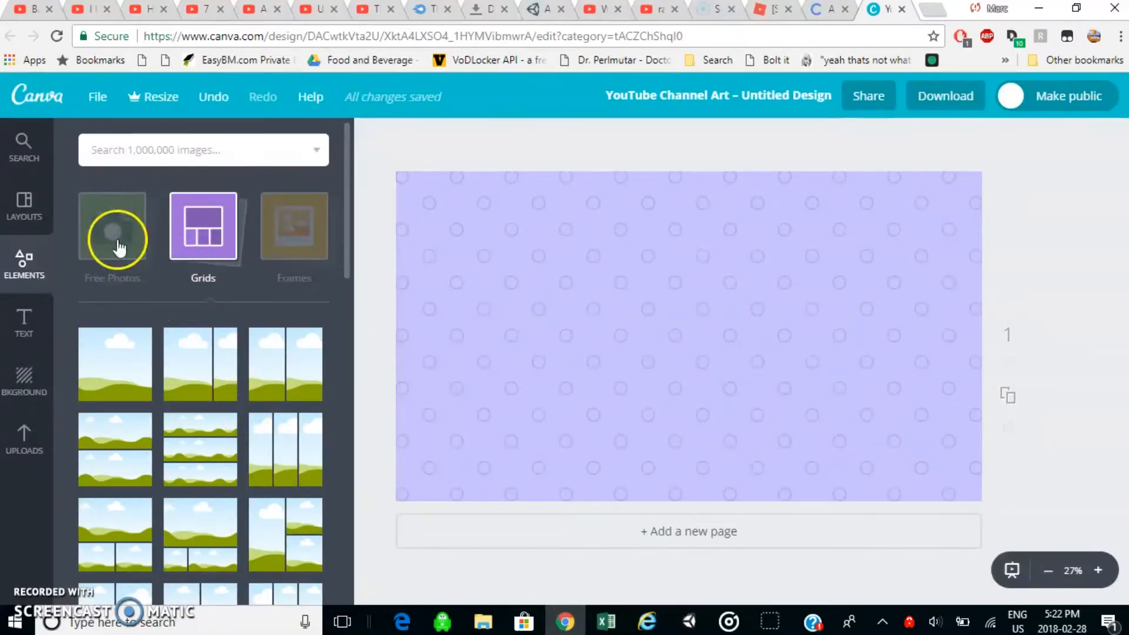
pyautogui.scroll(-3, 117, 247)
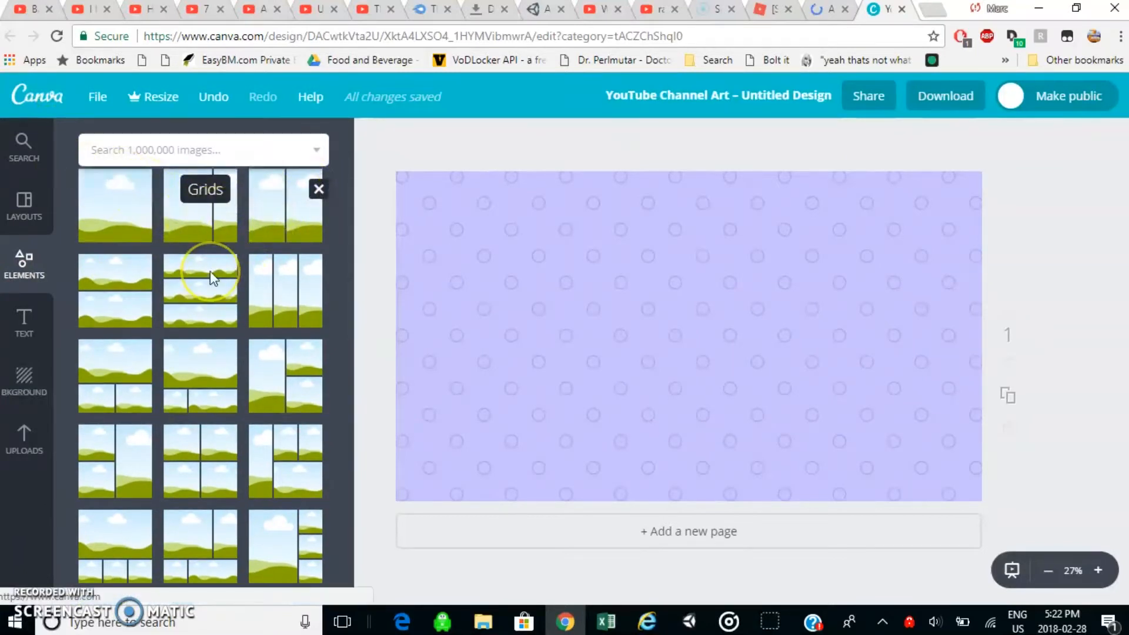
pyautogui.scroll(3, 211, 278)
pyautogui.click(252, 232)
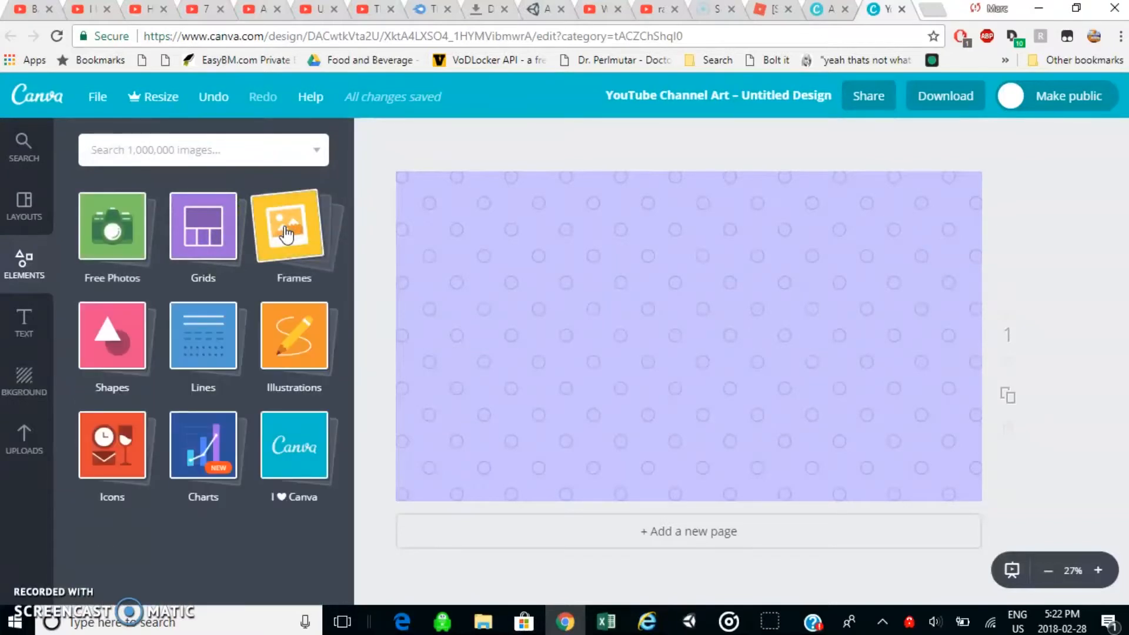
pyautogui.click(290, 288)
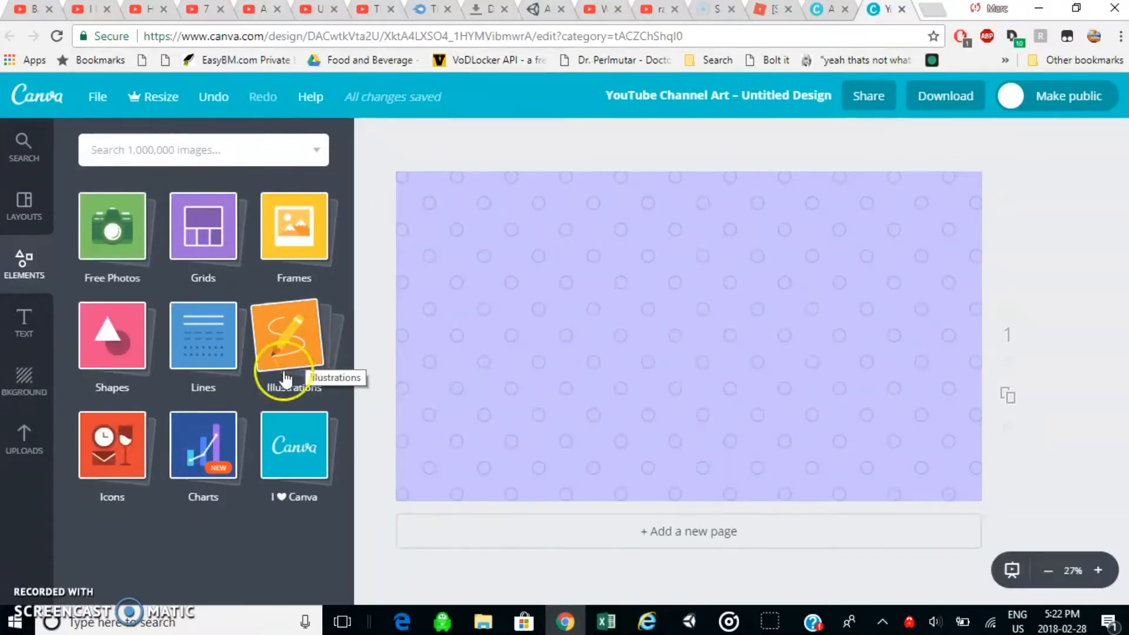
# Add the turquoise-to-blue gradient bar chart from the charts collection to the page.
pyautogui.click(213, 446)
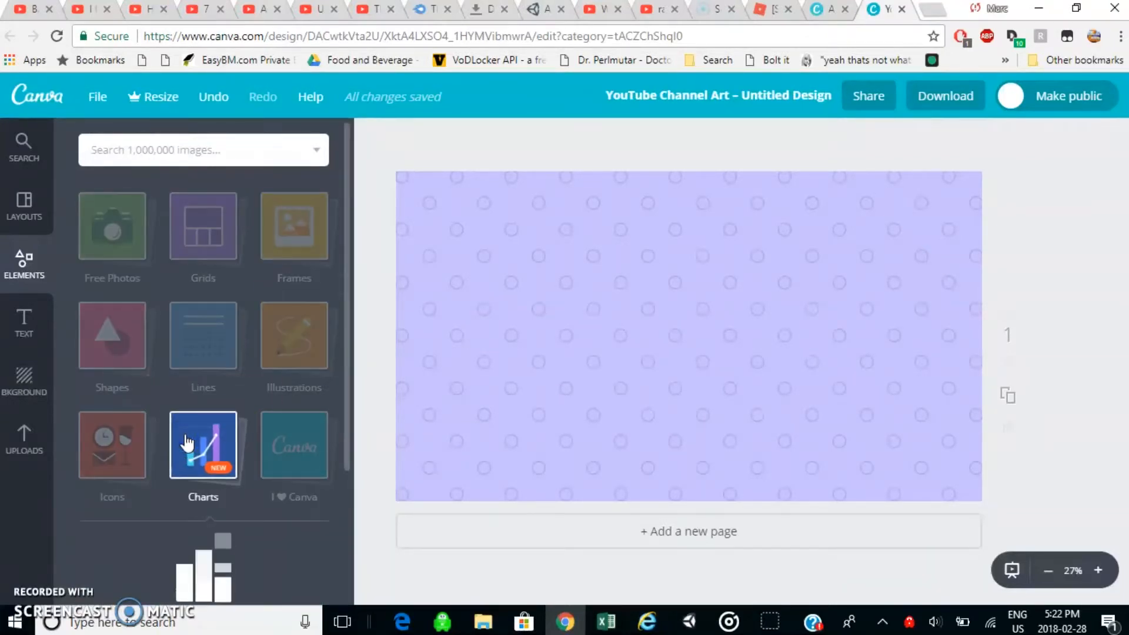
pyautogui.click(187, 442)
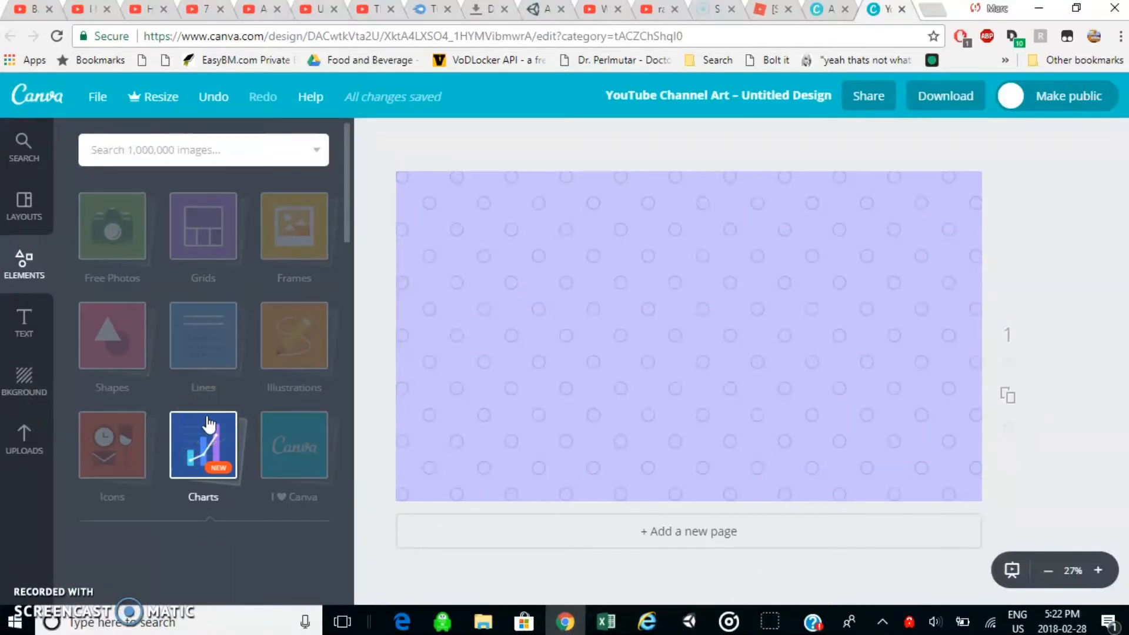
pyautogui.scroll(-3, 206, 417)
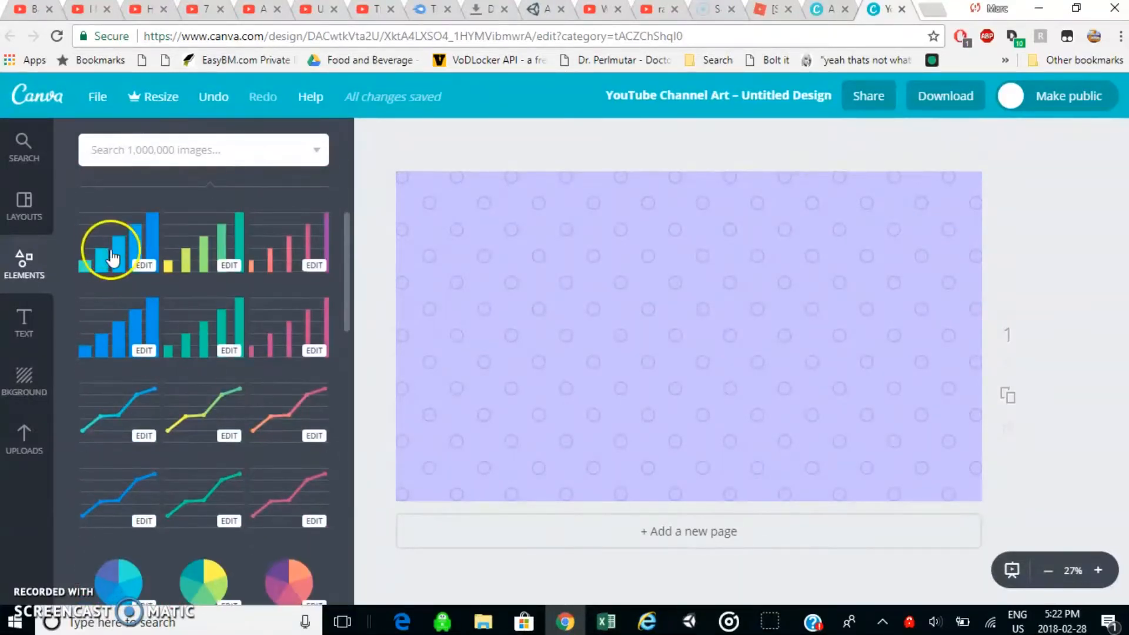
pyautogui.moveTo(113, 258); pyautogui.dragTo(592, 263)
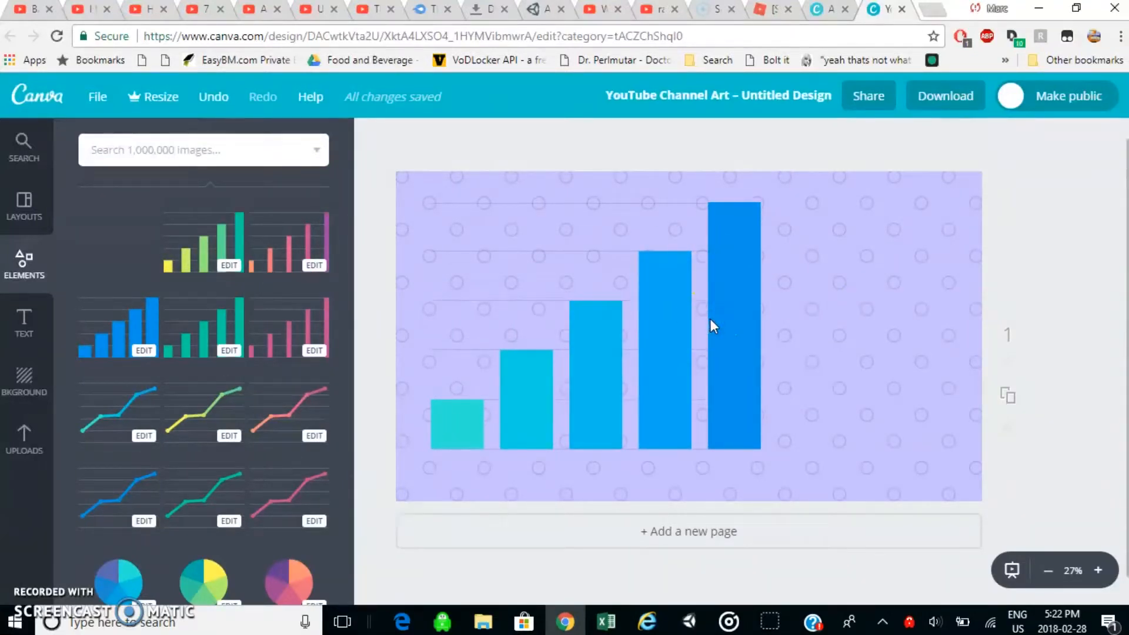
pyautogui.click(786, 355)
# Shrink the bar chart to about half its size, keeping it on the left side of the page, and deselect it.
pyautogui.click(736, 294)
pyautogui.click(737, 296)
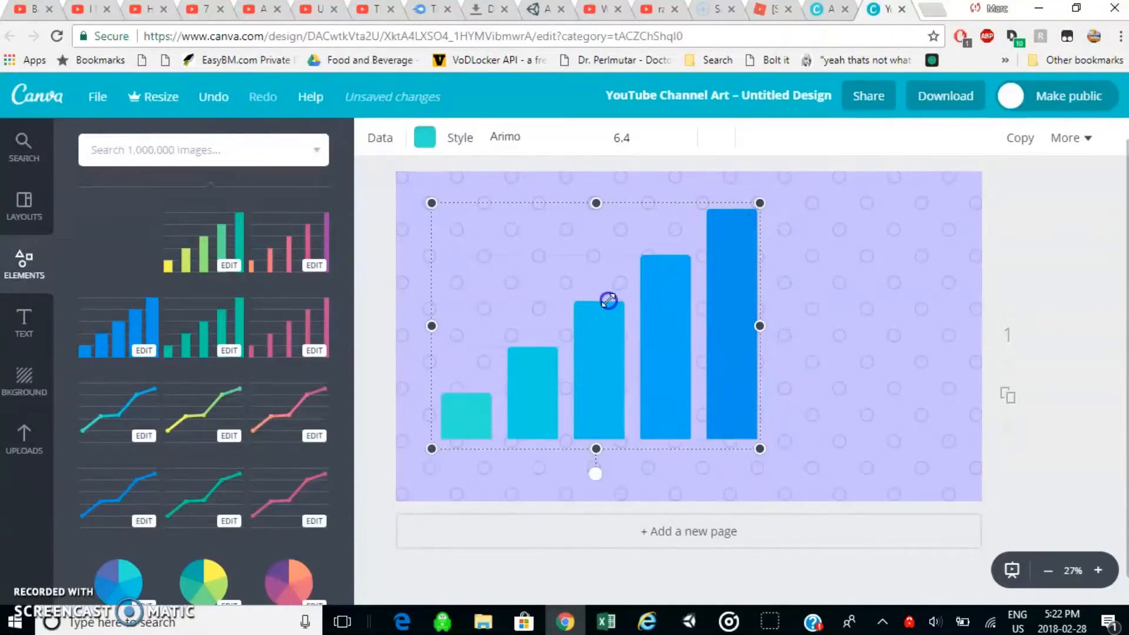
pyautogui.click(586, 299)
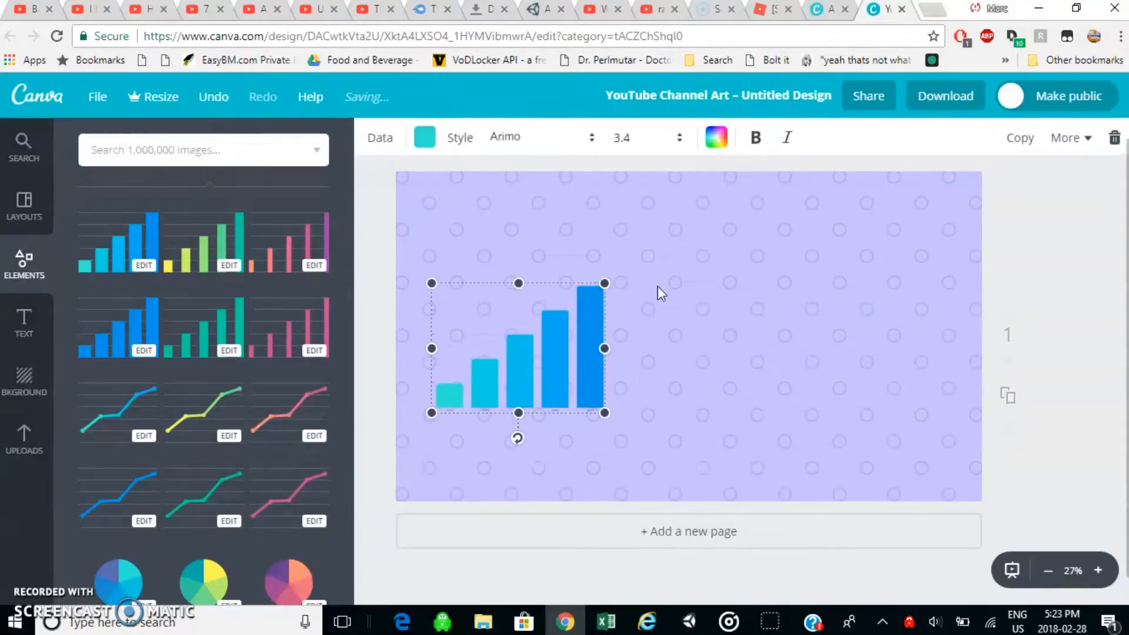
pyautogui.click(606, 278)
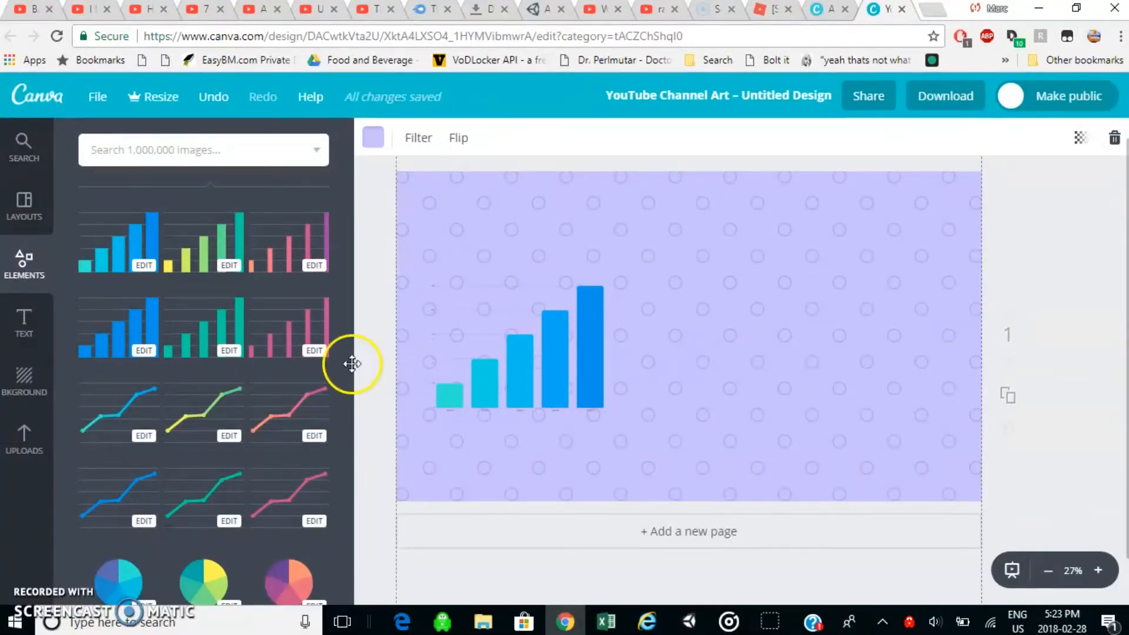
# Add the white circle with a dotted inner border from the shapes collection to the middle of the page.
pyautogui.scroll(-4, 184, 425)
pyautogui.scroll(-3, 184, 424)
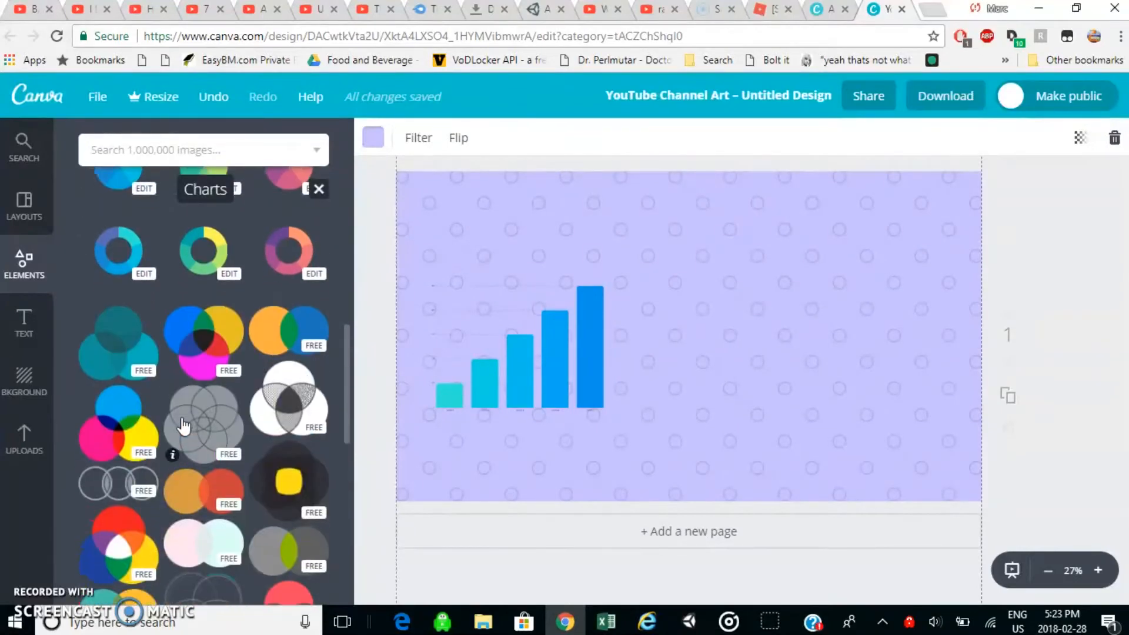
pyautogui.scroll(10, 184, 425)
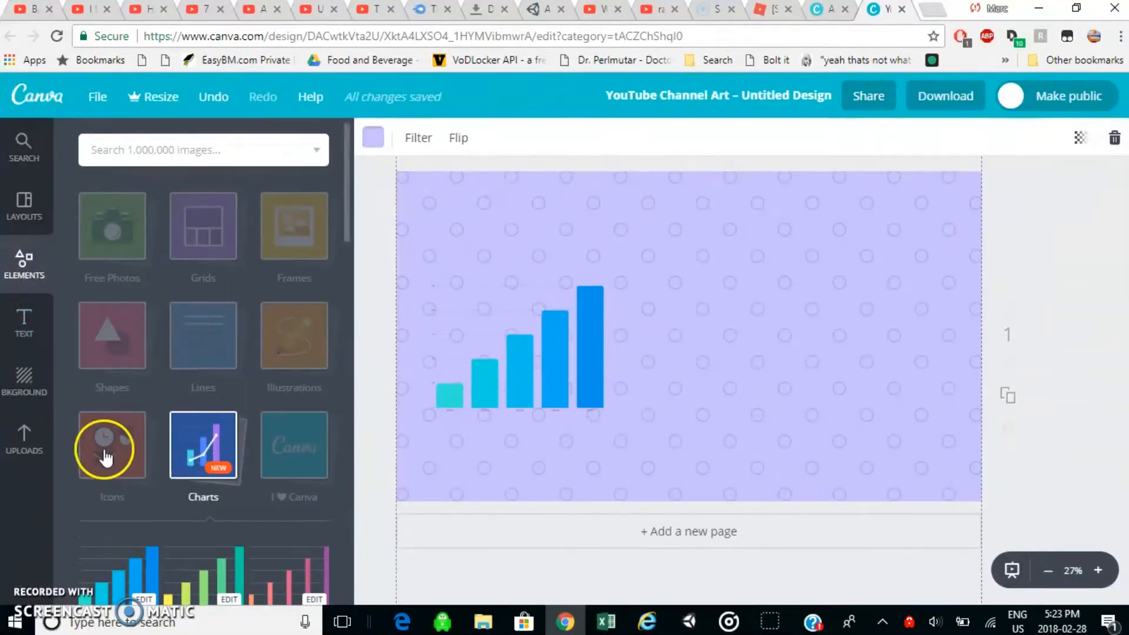
pyautogui.click(106, 335)
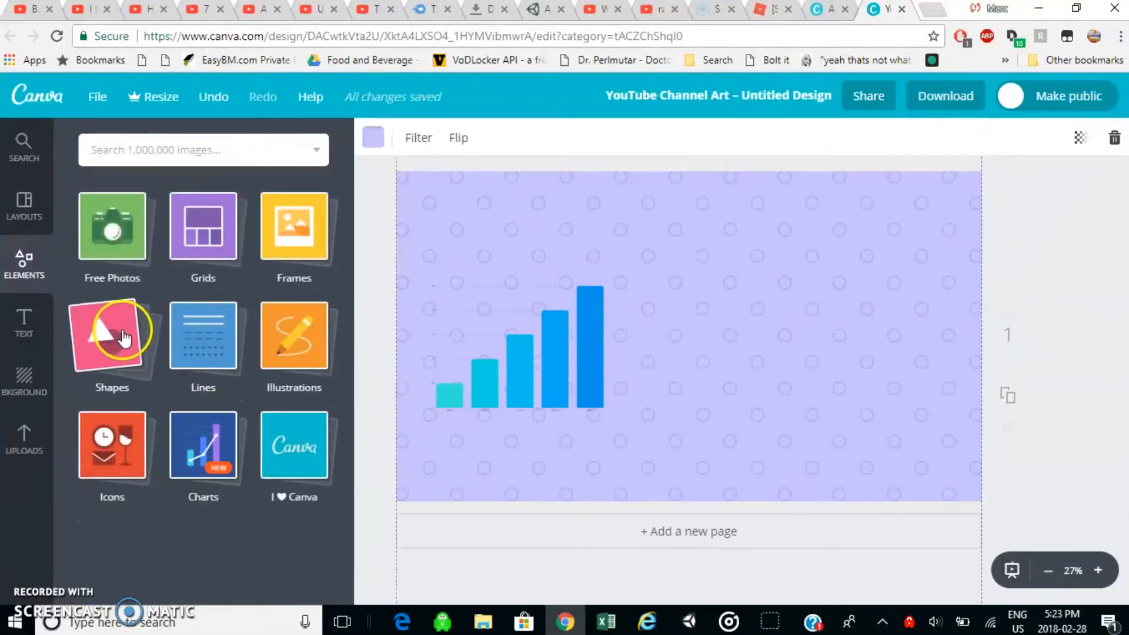
pyautogui.click(122, 339)
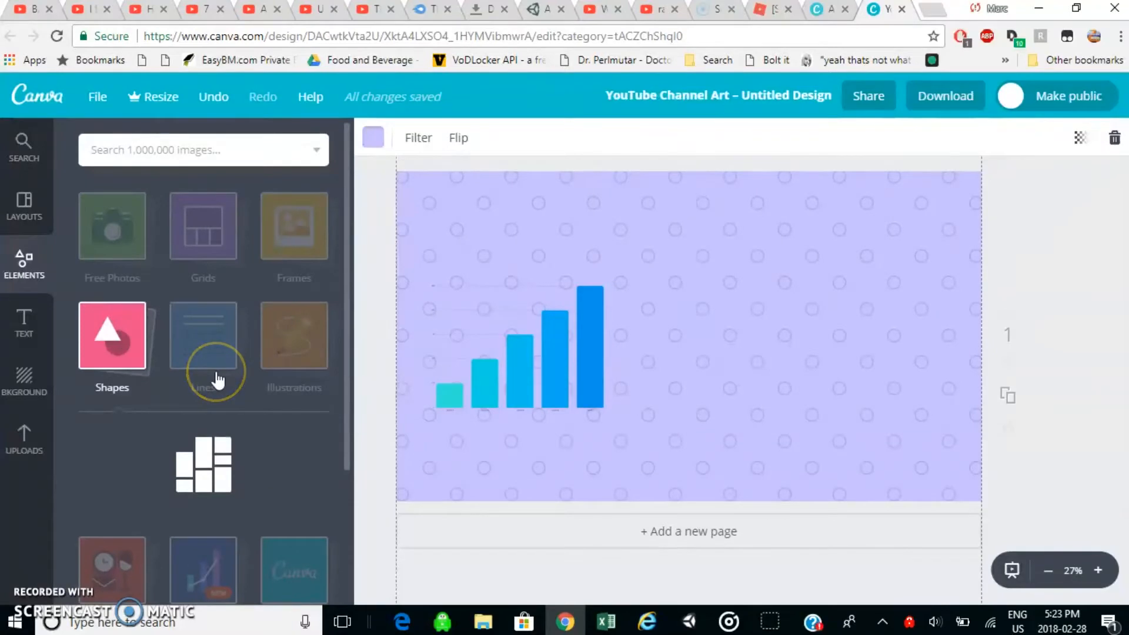
pyautogui.scroll(-10, 217, 380)
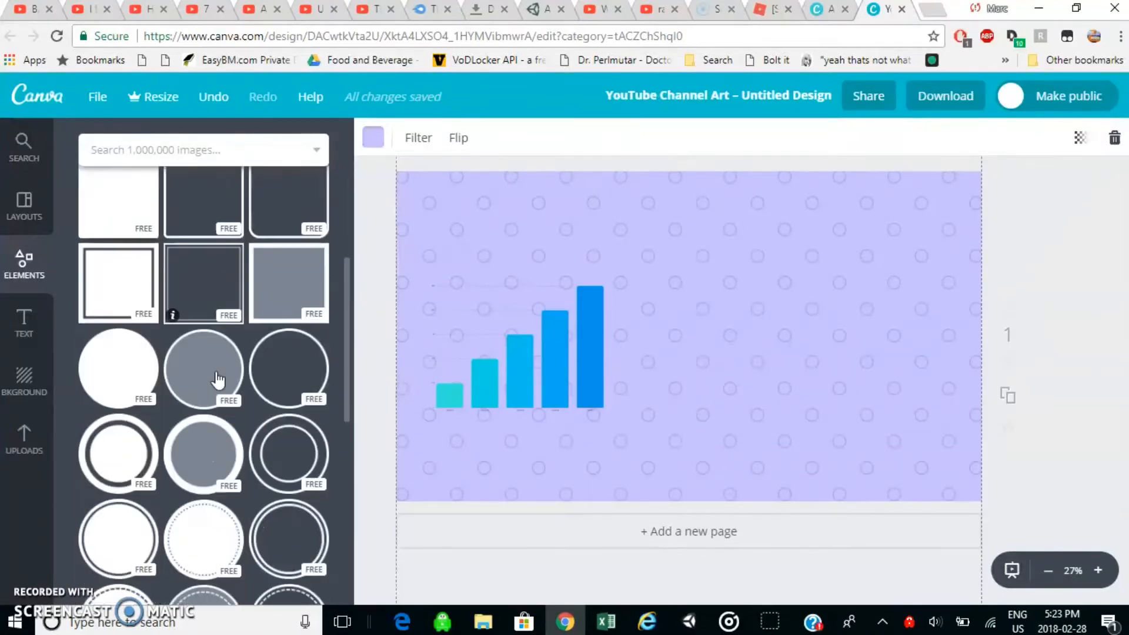
pyautogui.scroll(-2, 218, 380)
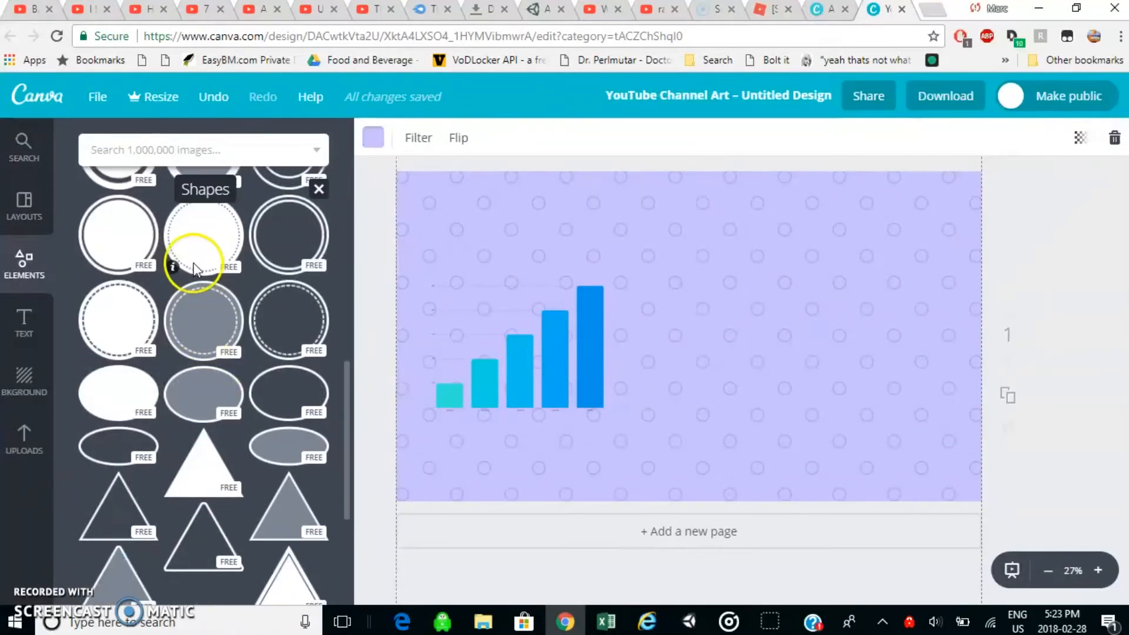
pyautogui.click(205, 235)
pyautogui.click(660, 297)
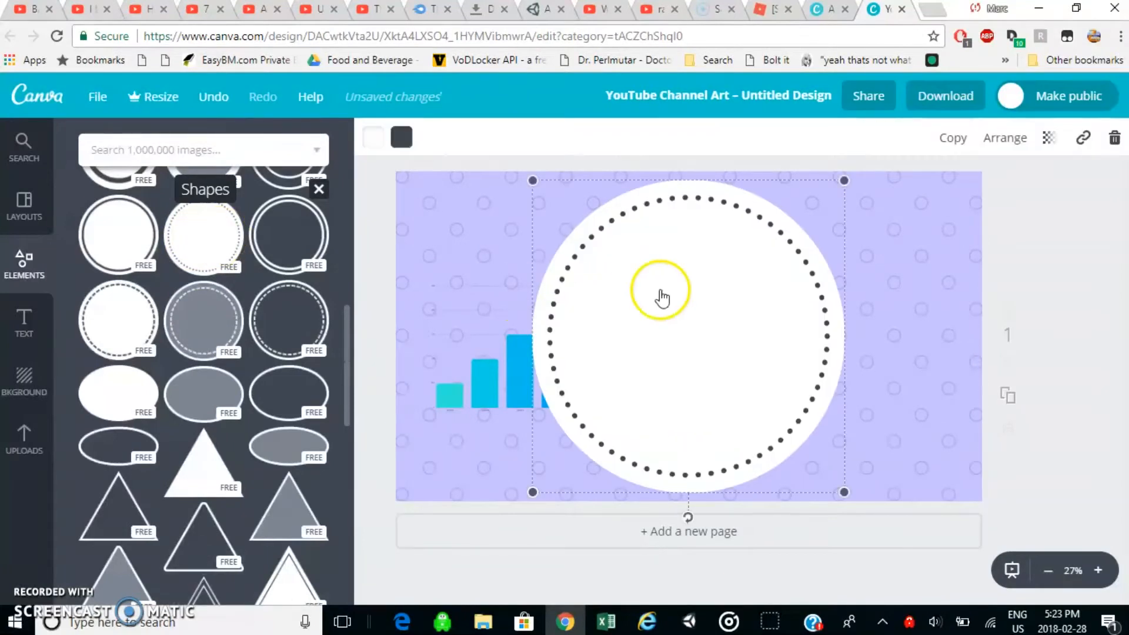
# Move the bar chart to the middle of the page behind the white circle and check its additional options.
pyautogui.click(481, 390)
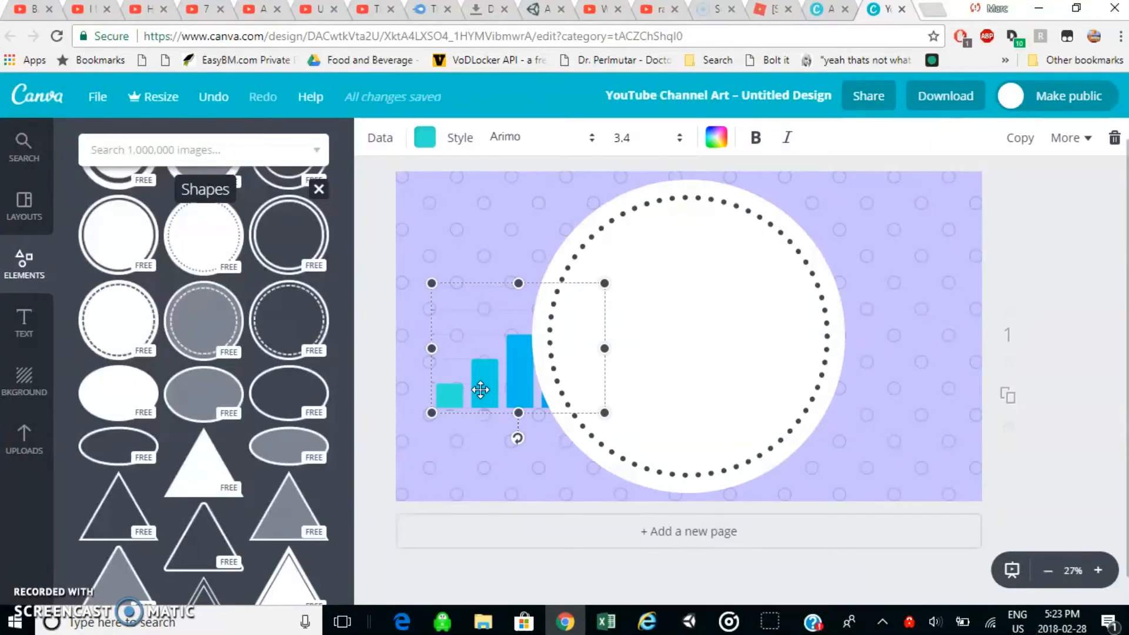
pyautogui.scroll(-1, 505, 376)
pyautogui.scroll(2, 512, 367)
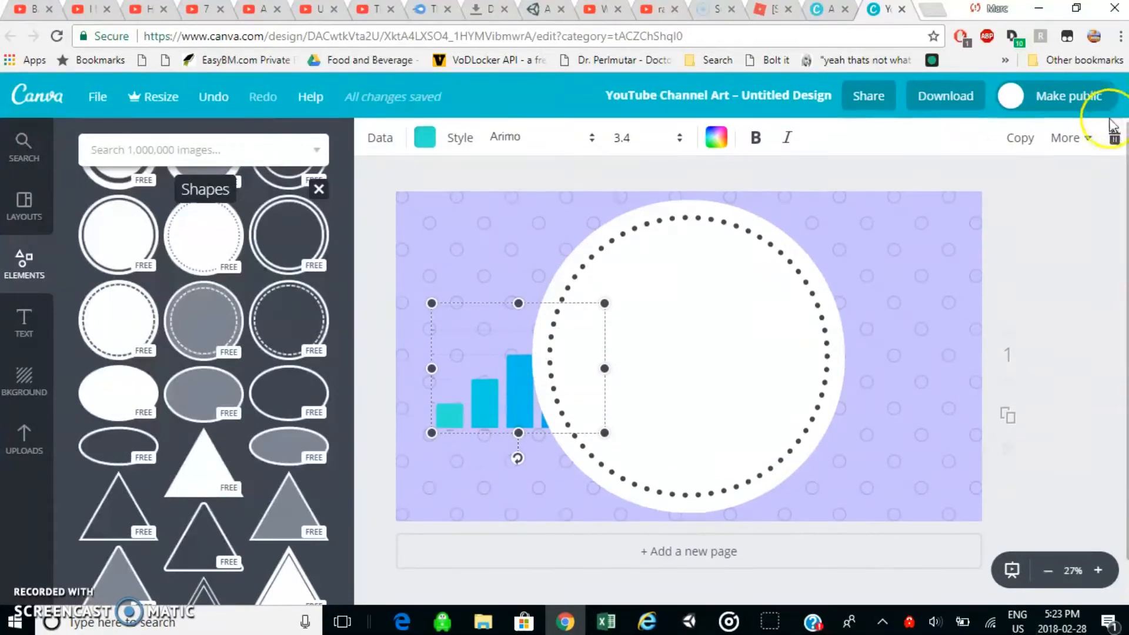
pyautogui.click(1081, 139)
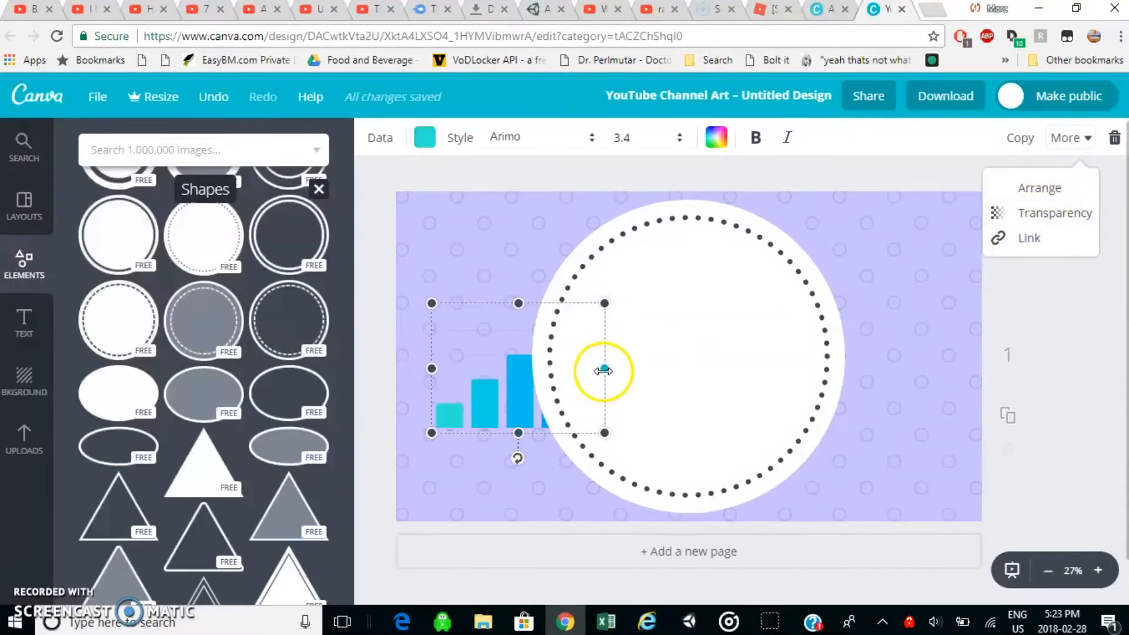
pyautogui.click(550, 389)
pyautogui.moveTo(600, 389); pyautogui.dragTo(701, 382)
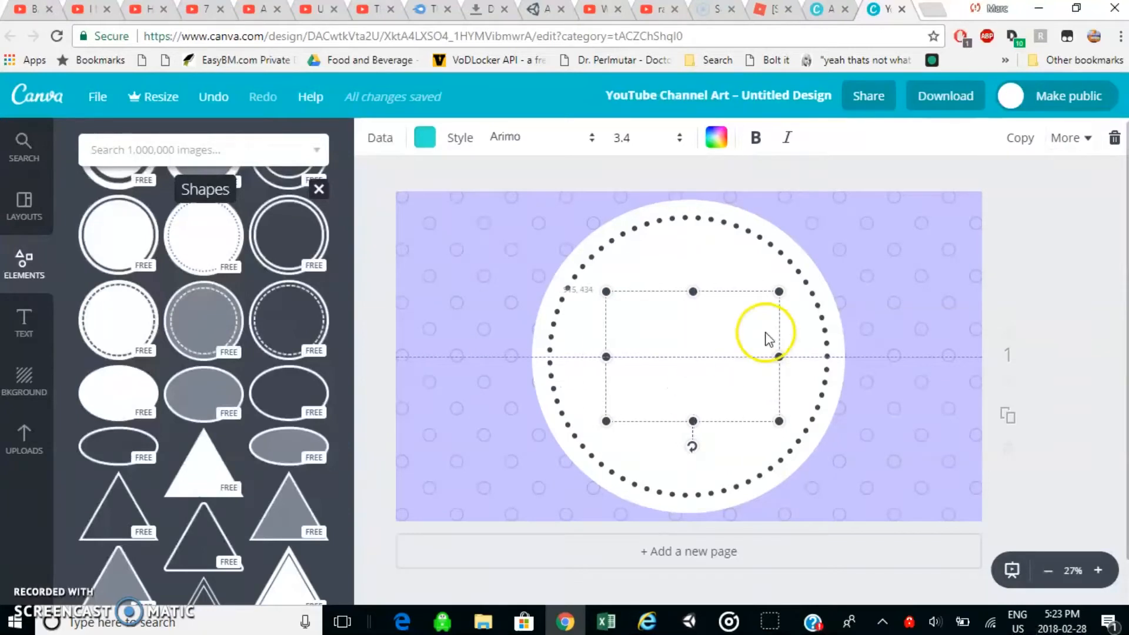
pyautogui.click(1070, 137)
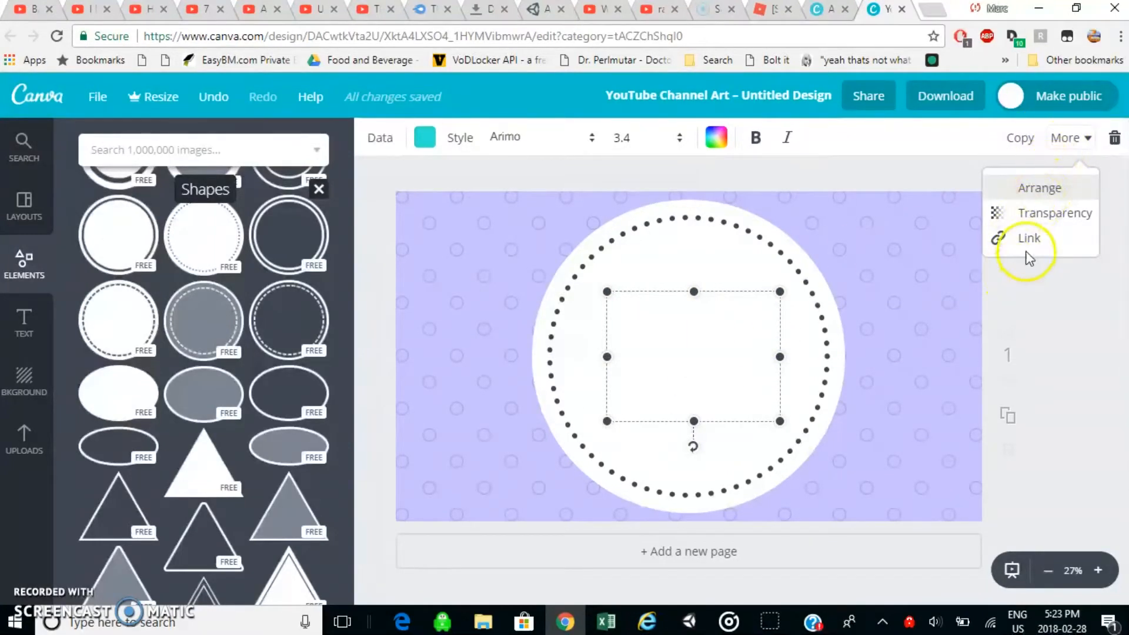
pyautogui.click(789, 178)
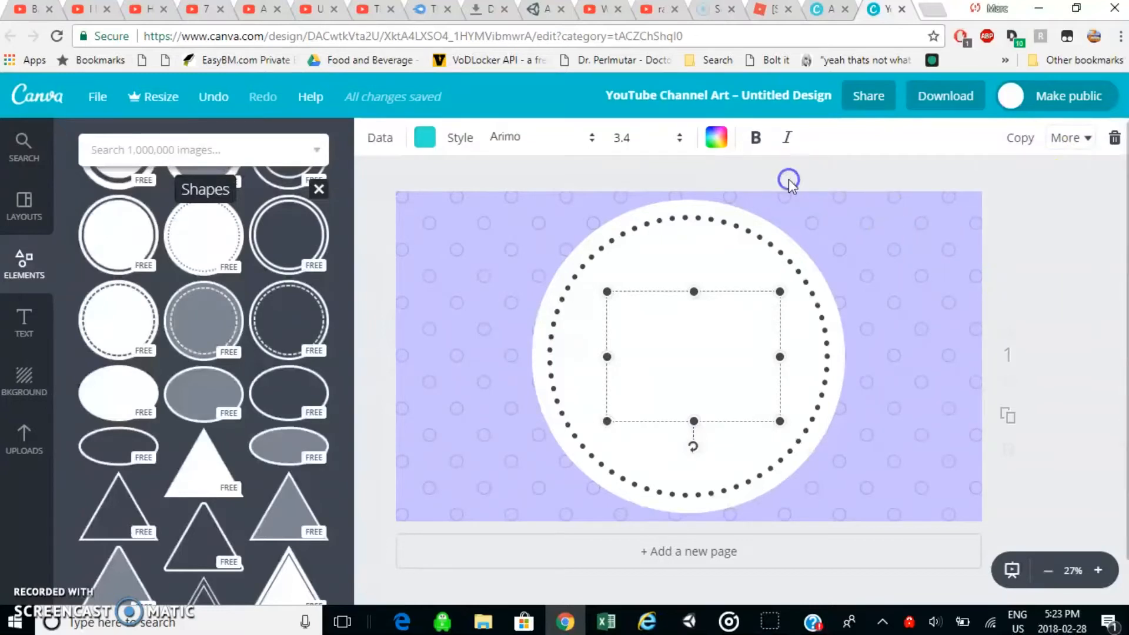
# Move the white circle to the page's right edge and the bar chart to the left edge.
pyautogui.click(702, 337)
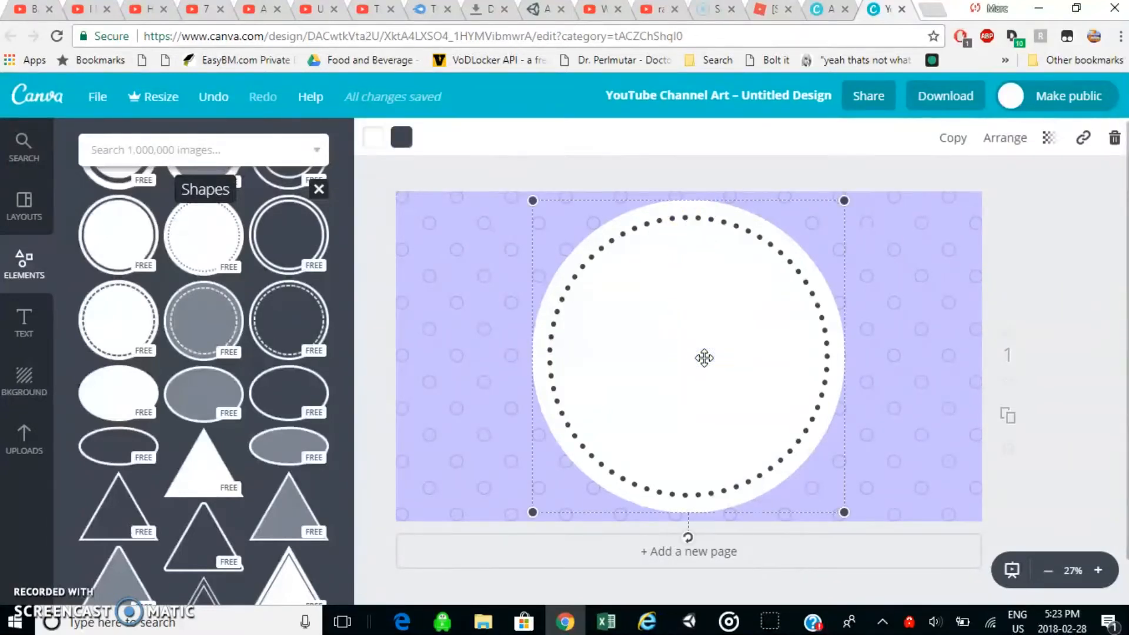
pyautogui.moveTo(781, 333); pyautogui.dragTo(925, 328)
pyautogui.moveTo(680, 386); pyautogui.dragTo(517, 360)
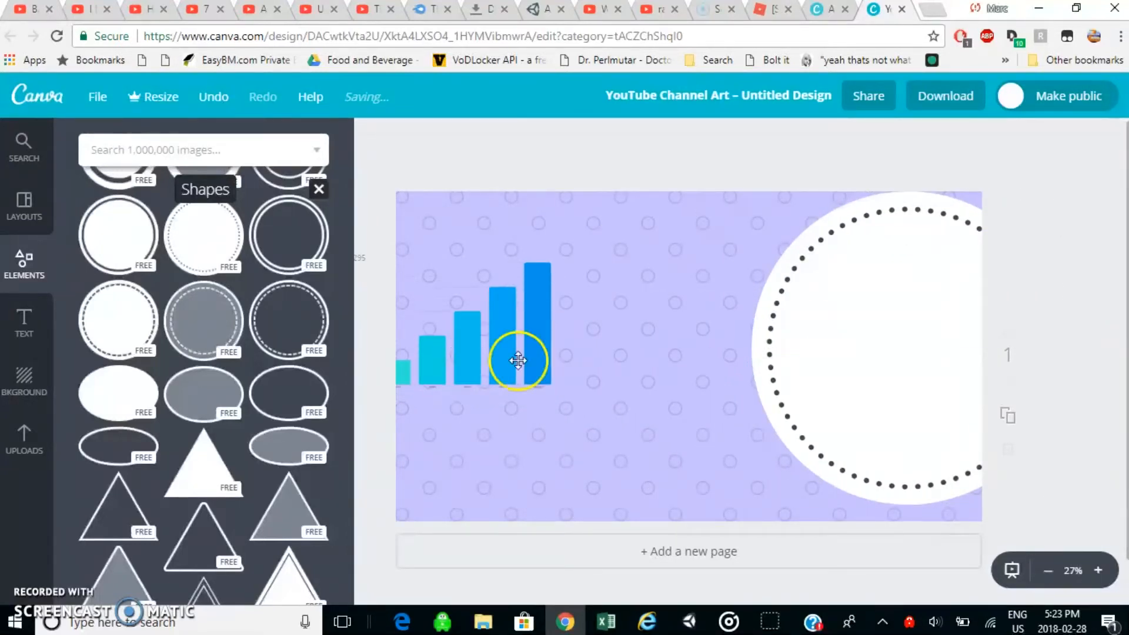
# Move the circle back to the middle of the page and place the bar chart partly behind its left side.
pyautogui.moveTo(873, 353); pyautogui.dragTo(643, 366)
pyautogui.moveTo(651, 363)
pyautogui.mouseDown()
pyautogui.moveTo(642, 359)
pyautogui.moveTo(668, 357)
pyautogui.moveTo(654, 363)
pyautogui.mouseUp()
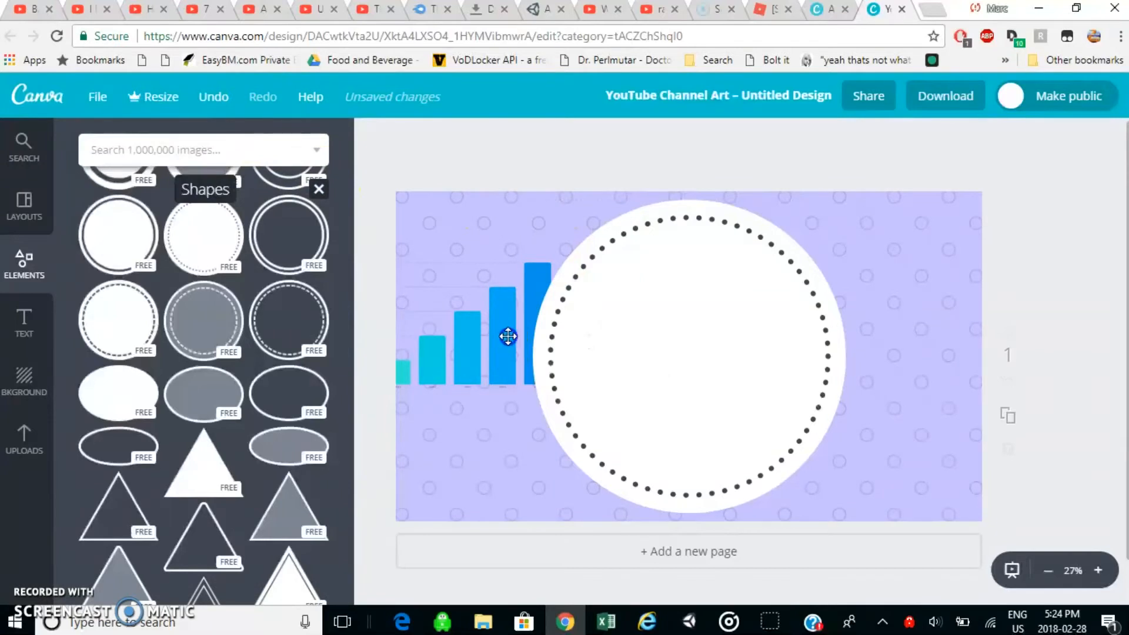
pyautogui.moveTo(508, 336); pyautogui.dragTo(580, 346)
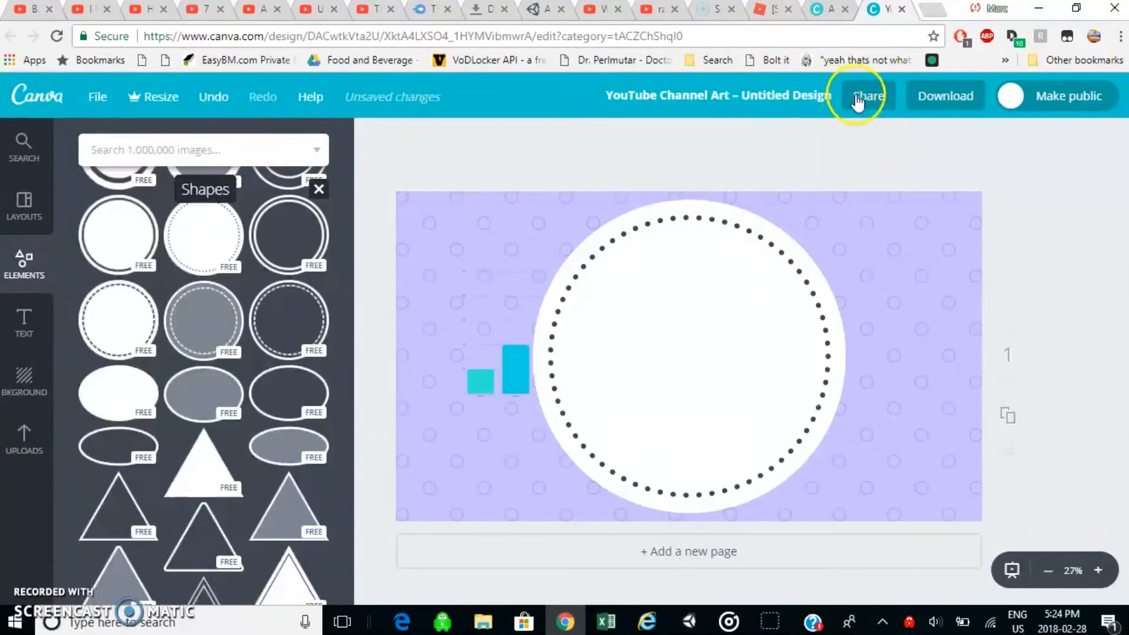
pyautogui.click(505, 373)
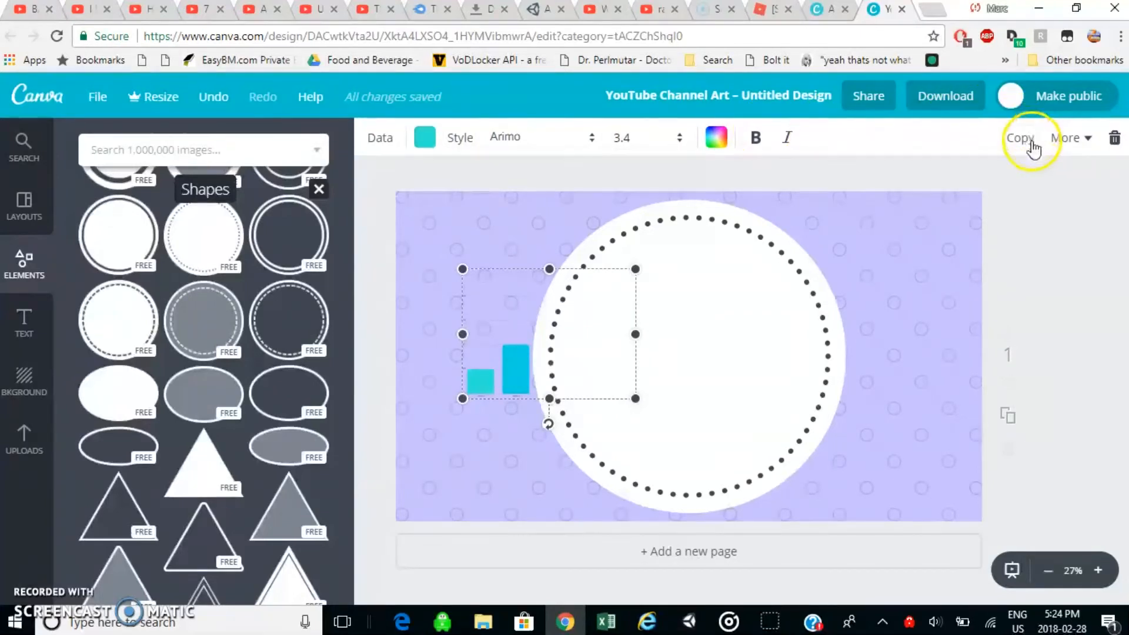
# Look through the bar chart's additional options and its list of fonts.
pyautogui.click(1066, 141)
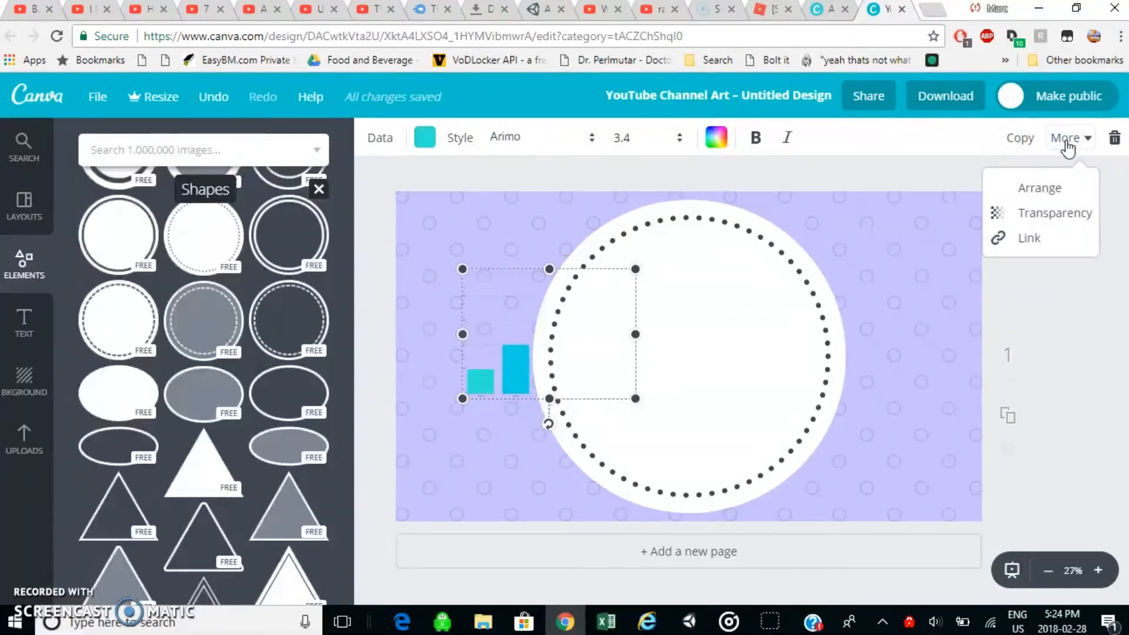
pyautogui.click(1066, 140)
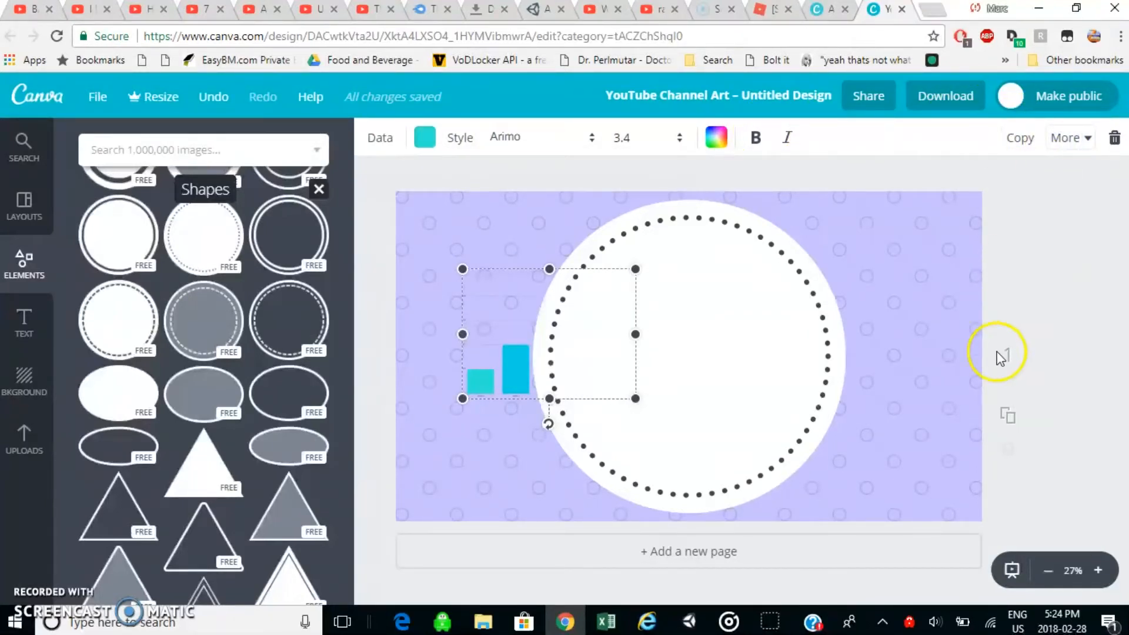
pyautogui.scroll(-1, 940, 535)
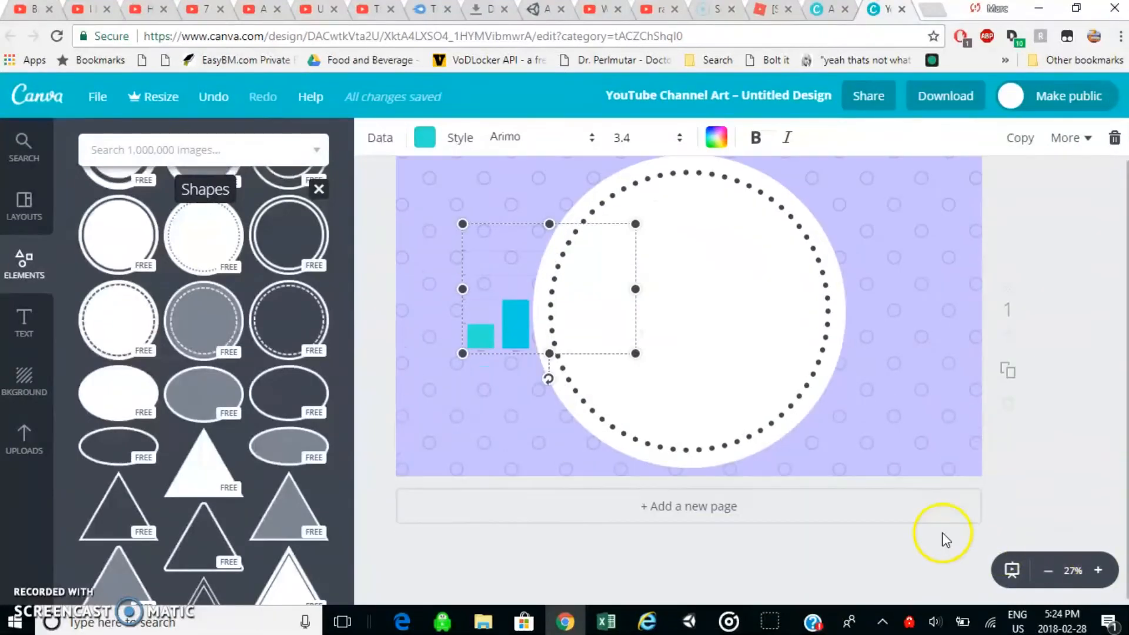
pyautogui.scroll(1, 1042, 470)
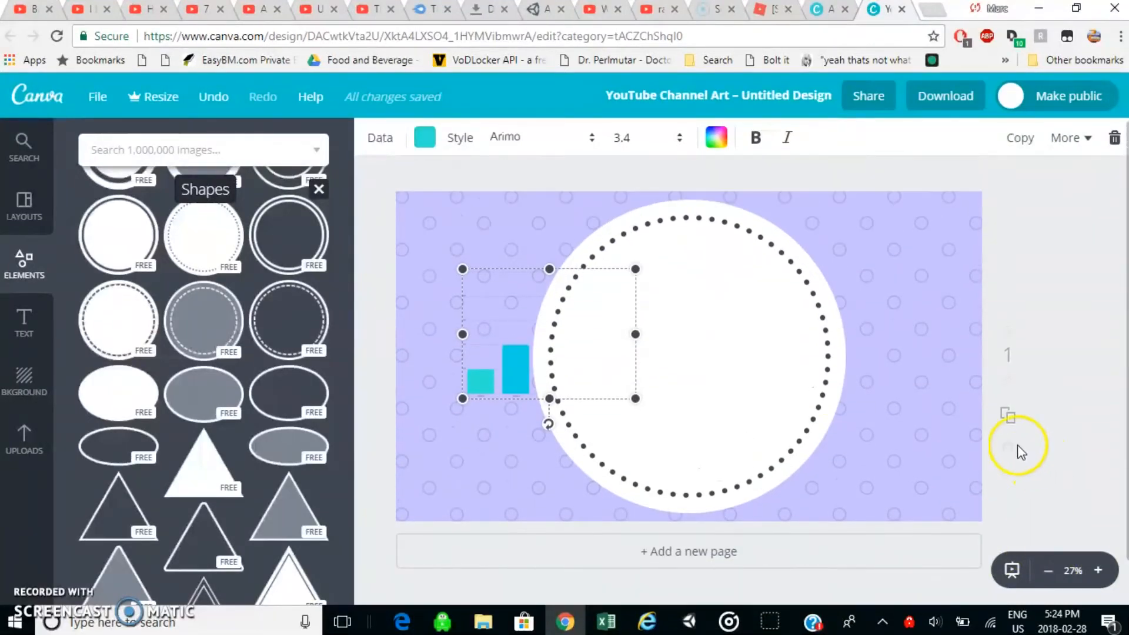
pyautogui.click(512, 138)
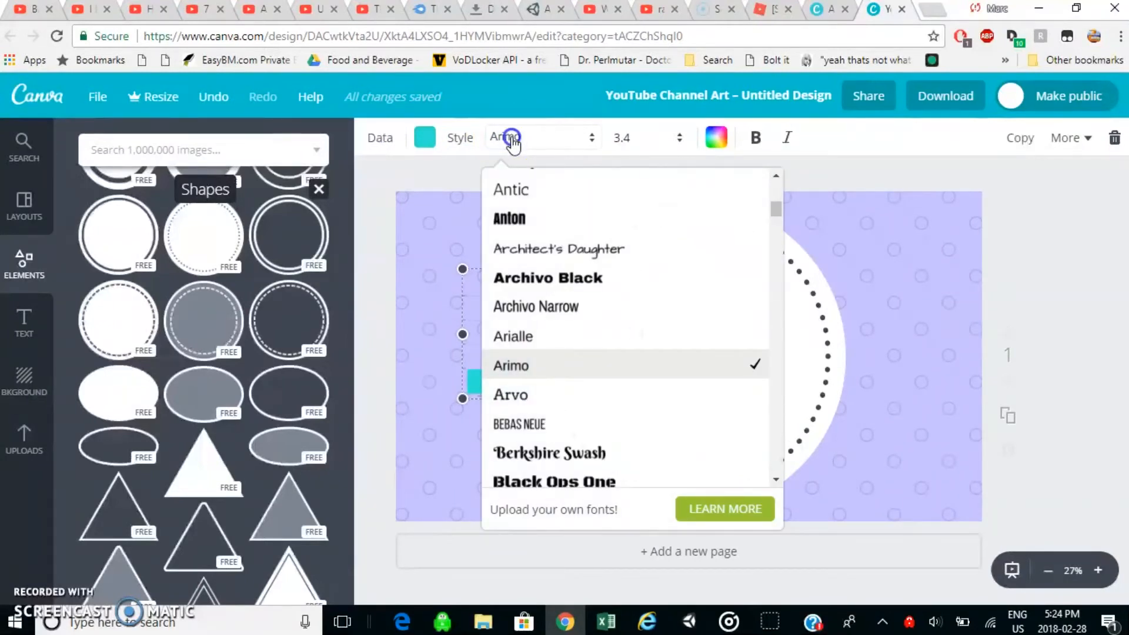
pyautogui.click(511, 138)
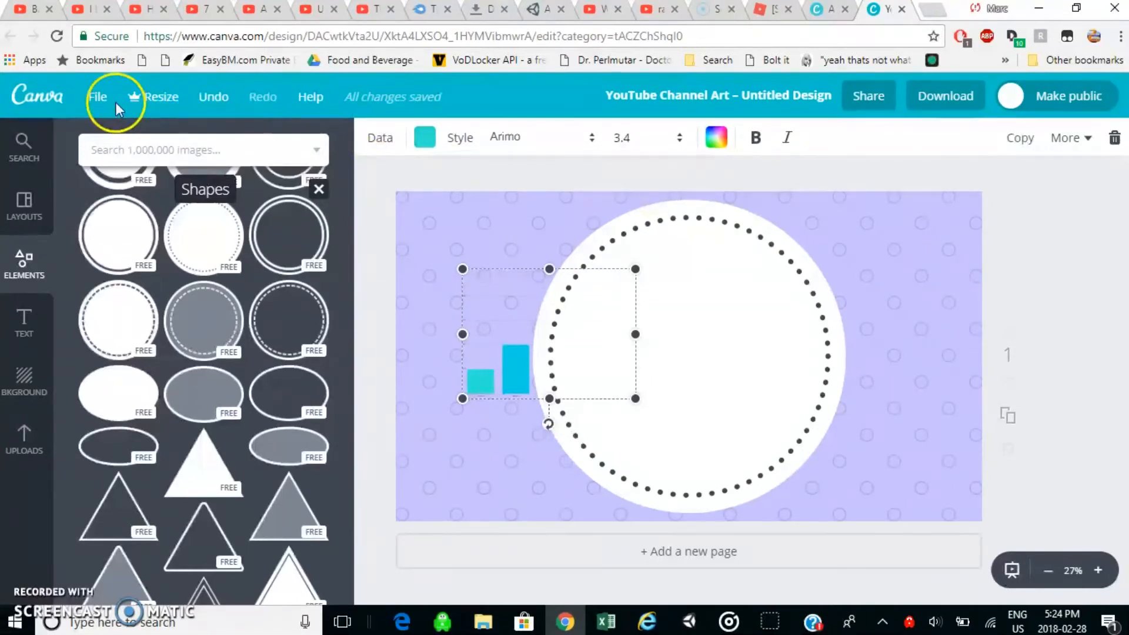
# Add the uploaded dark grey channel art template showing the text and logo safe area to the page.
pyautogui.click(24, 434)
pyautogui.scroll(-3, 201, 405)
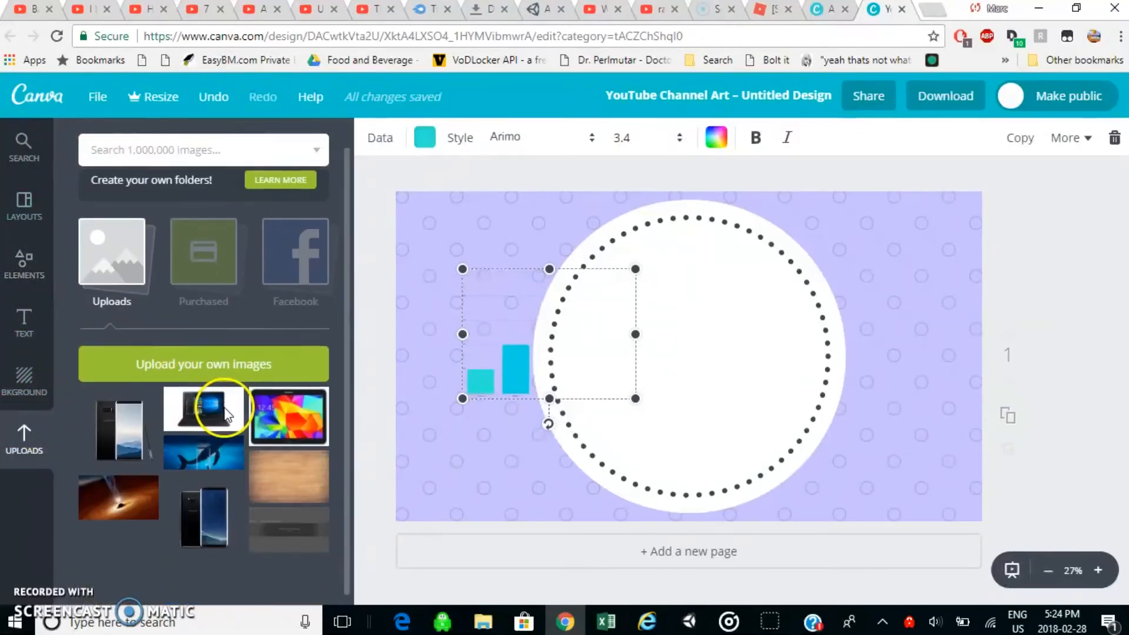
pyautogui.click(288, 510)
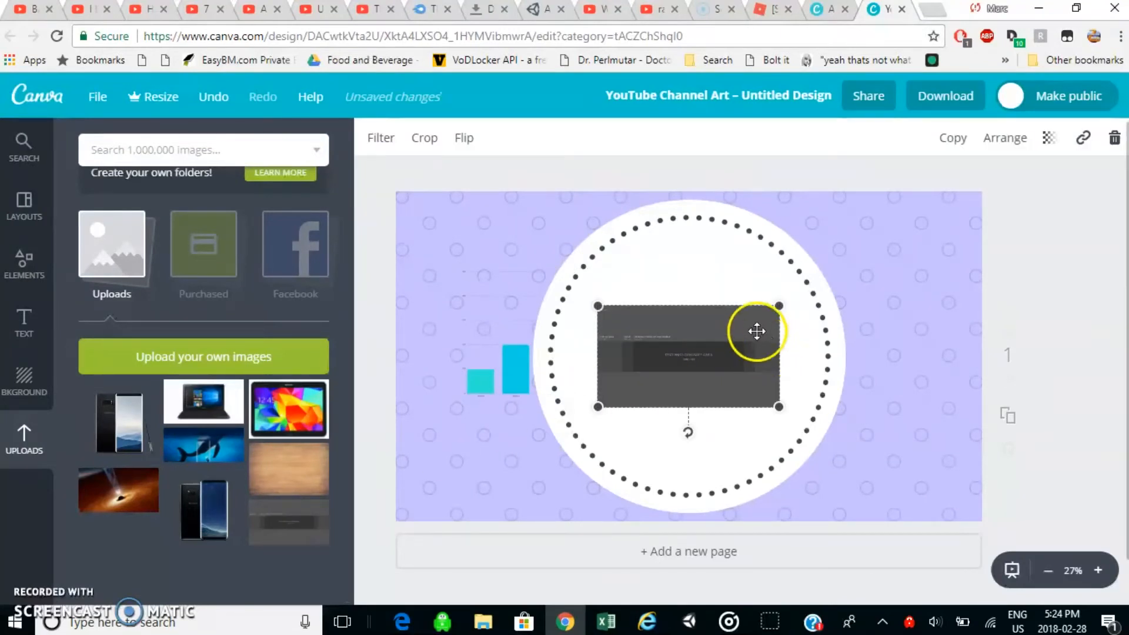
# Enlarge the safe area template image until it covers the whole page.
pyautogui.moveTo(779, 306); pyautogui.dragTo(950, 217)
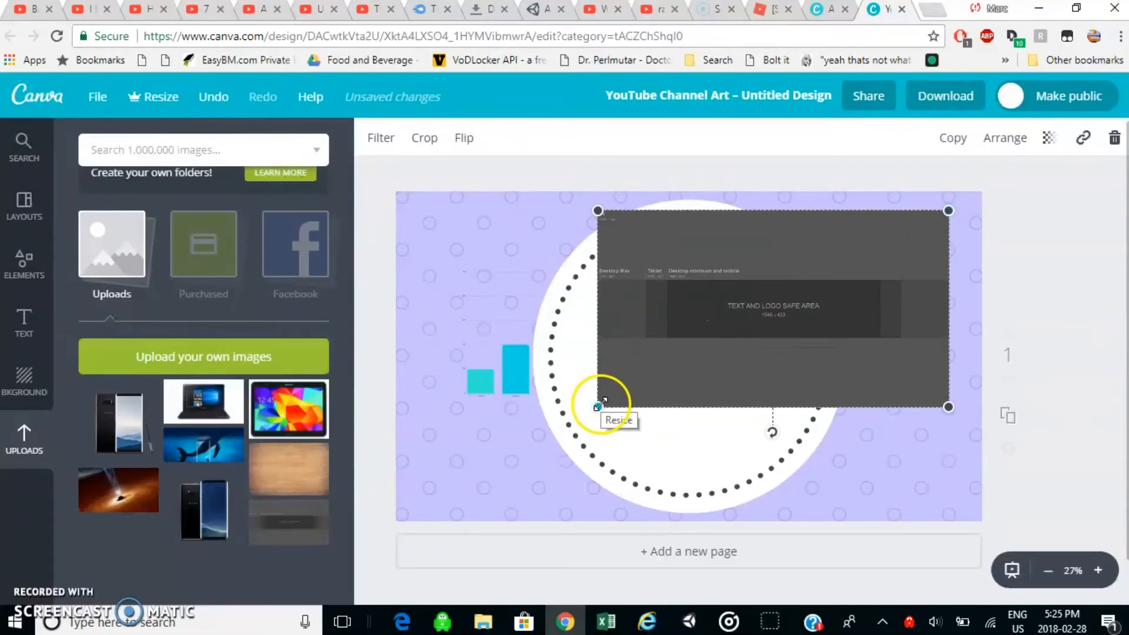
pyautogui.moveTo(598, 406); pyautogui.dragTo(356, 453)
pyautogui.click(976, 299)
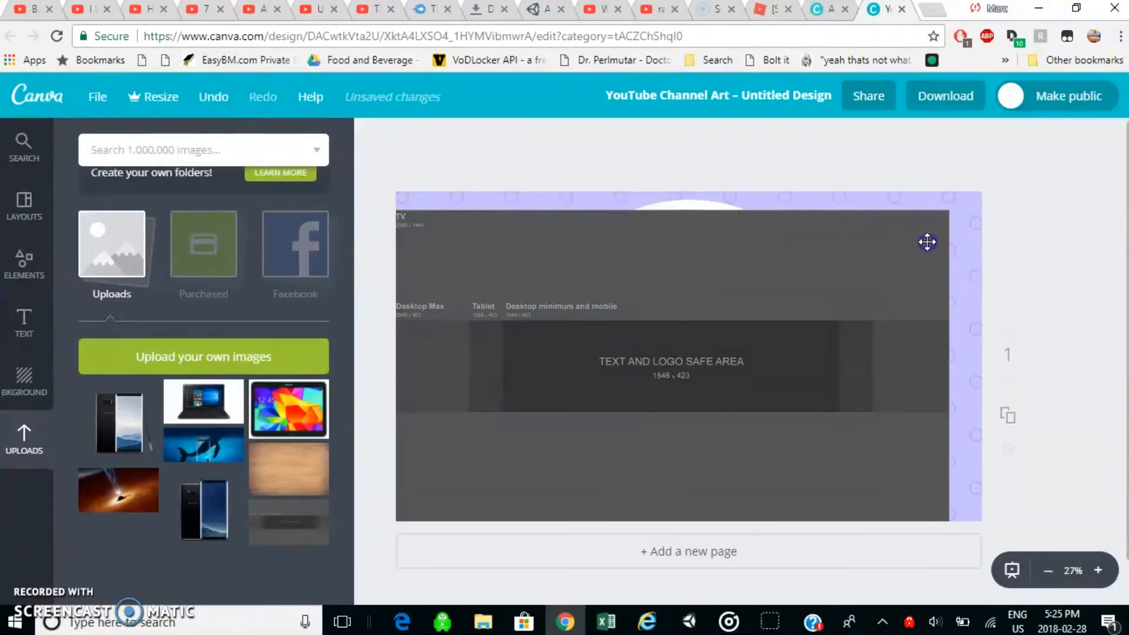
pyautogui.click(935, 226)
pyautogui.moveTo(953, 210); pyautogui.dragTo(1026, 181)
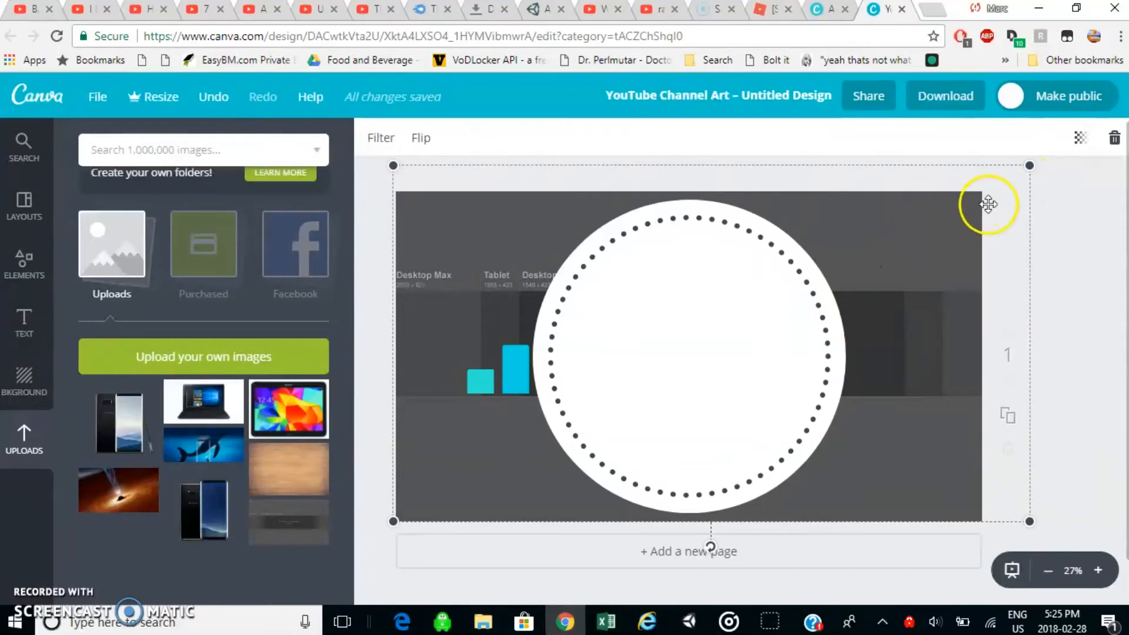
# Shrink the template image to about 2137 × 1197, and delete the bar chart and the white circle.
pyautogui.moveTo(1030, 166); pyautogui.dragTo(888, 265)
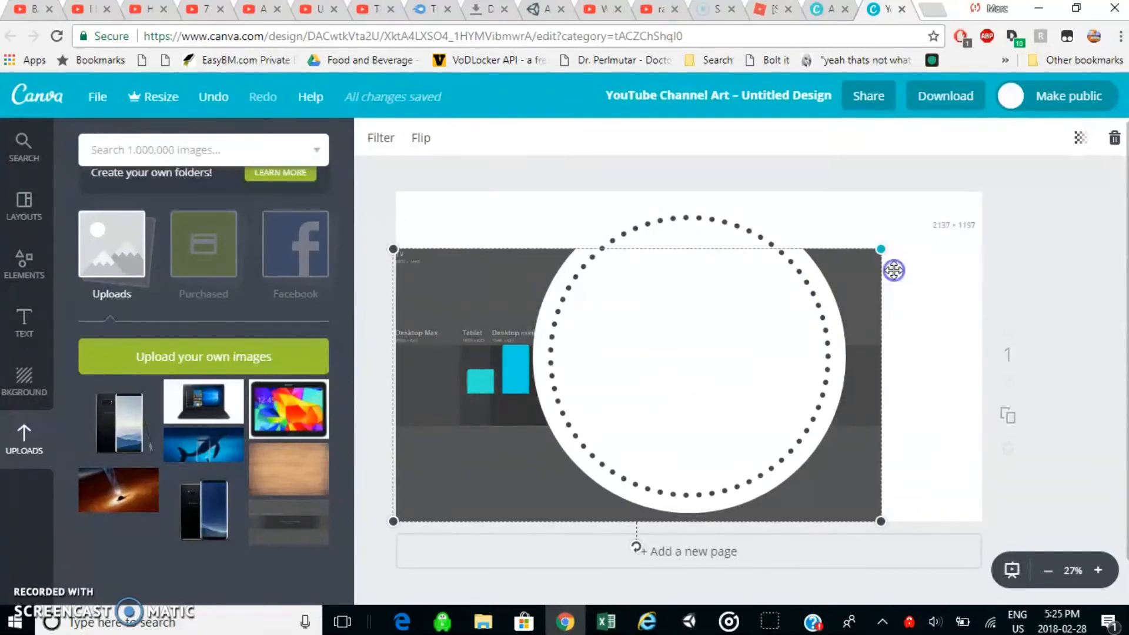
pyautogui.moveTo(705, 381); pyautogui.dragTo(1070, 203)
pyautogui.click(497, 397)
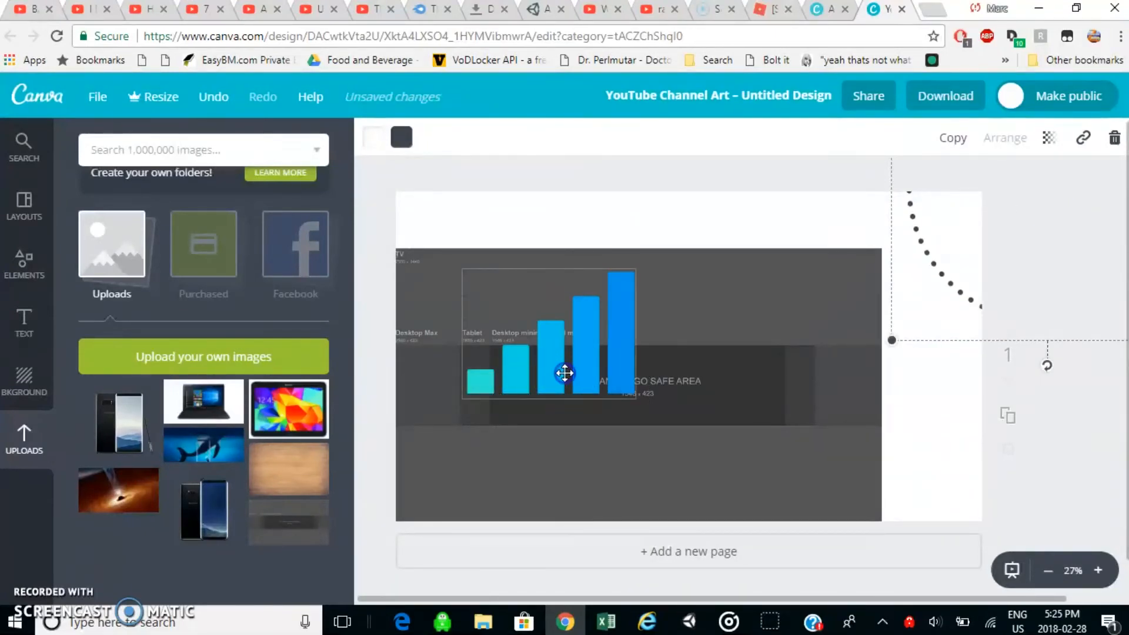
pyautogui.press('Delete')
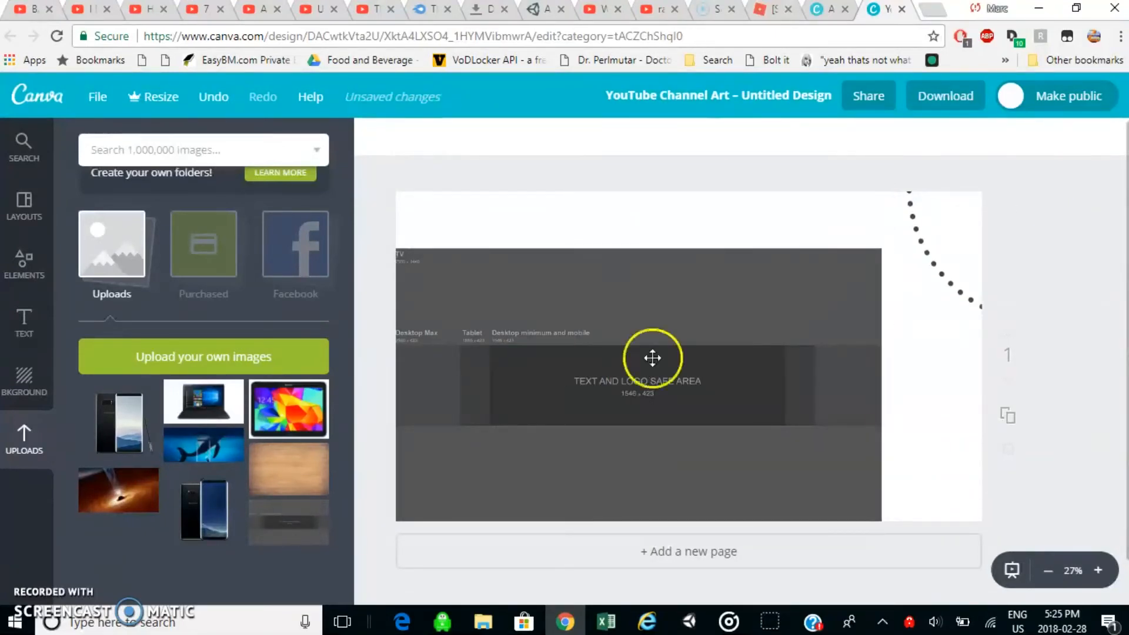
pyautogui.click(972, 244)
pyautogui.press('Delete')
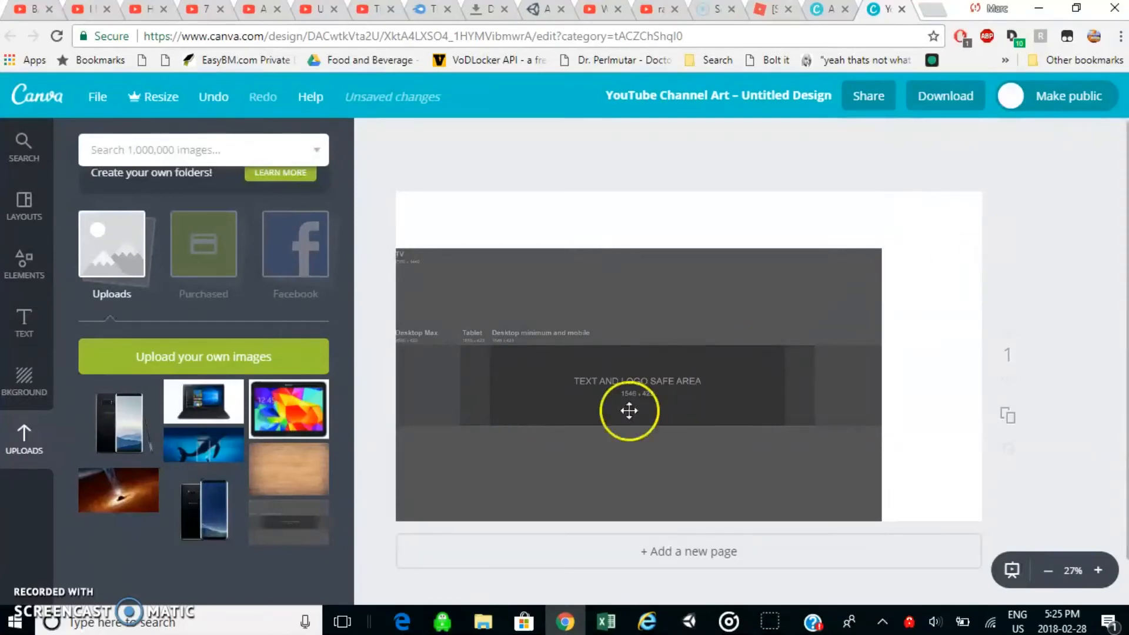
# Enlarge the template image to fill the page and set its transparency to 60.
pyautogui.click(832, 280)
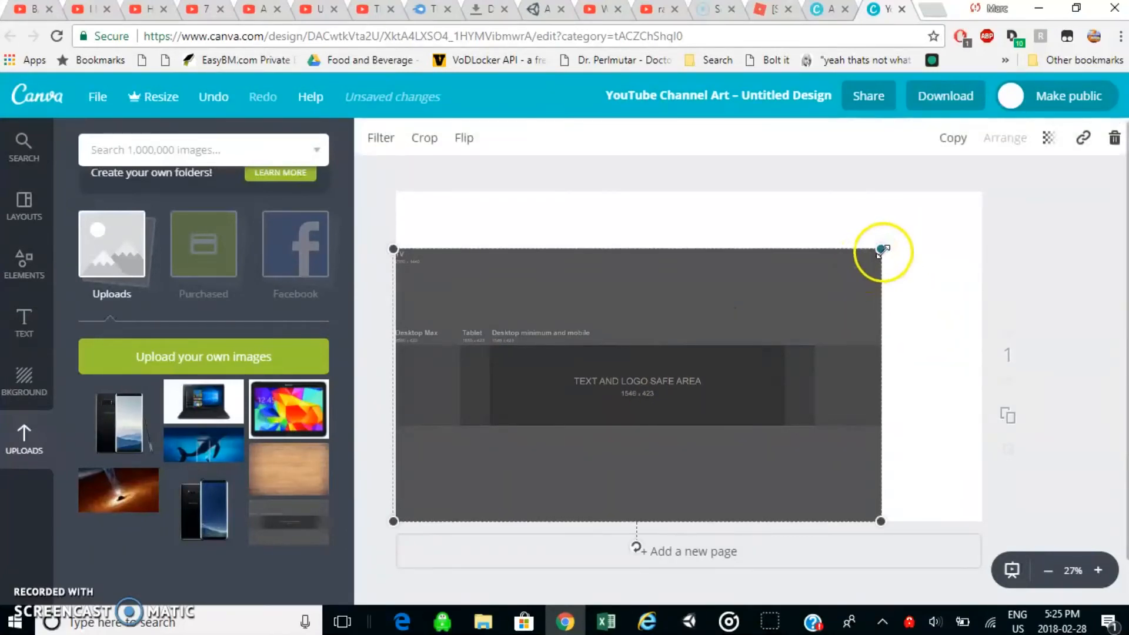
pyautogui.moveTo(887, 245); pyautogui.dragTo(991, 191)
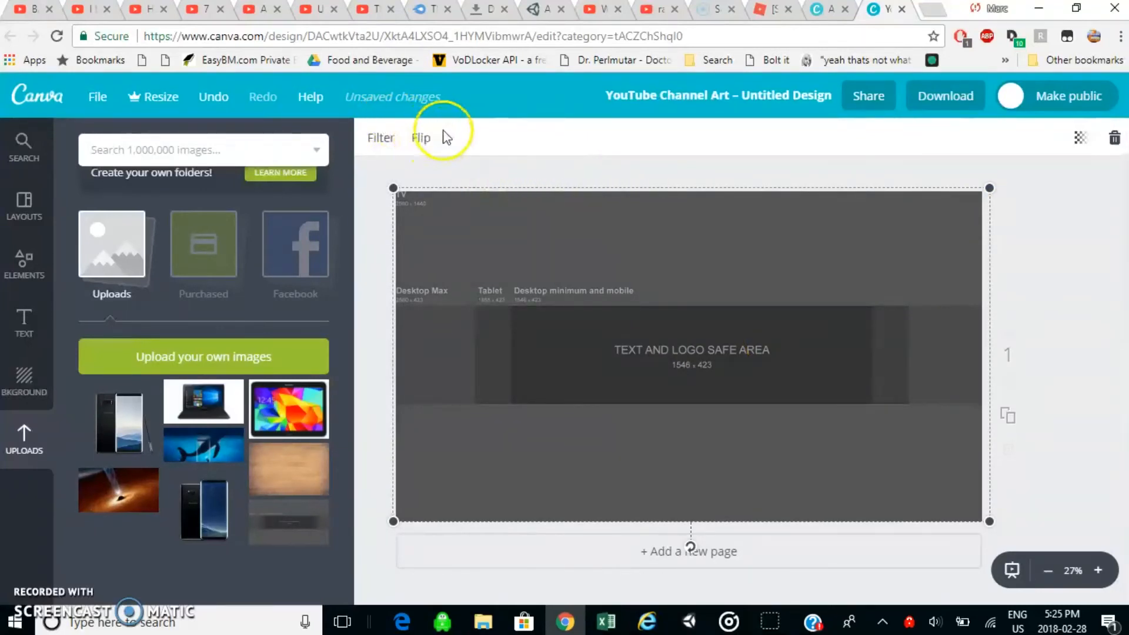
pyautogui.click(1083, 140)
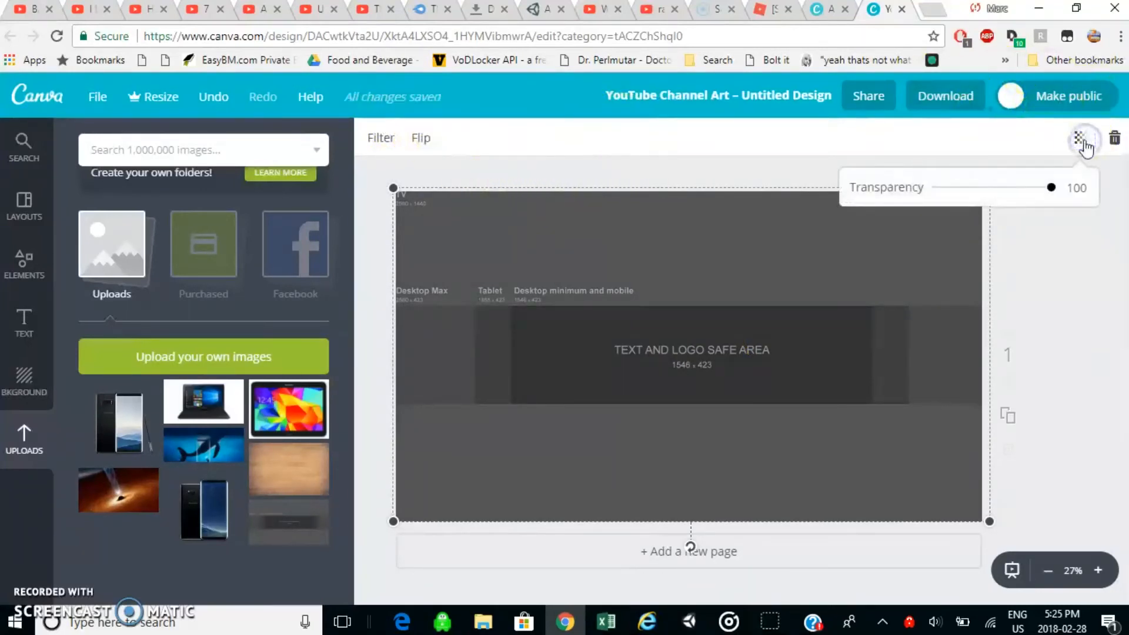
pyautogui.moveTo(1052, 191); pyautogui.dragTo(1011, 191)
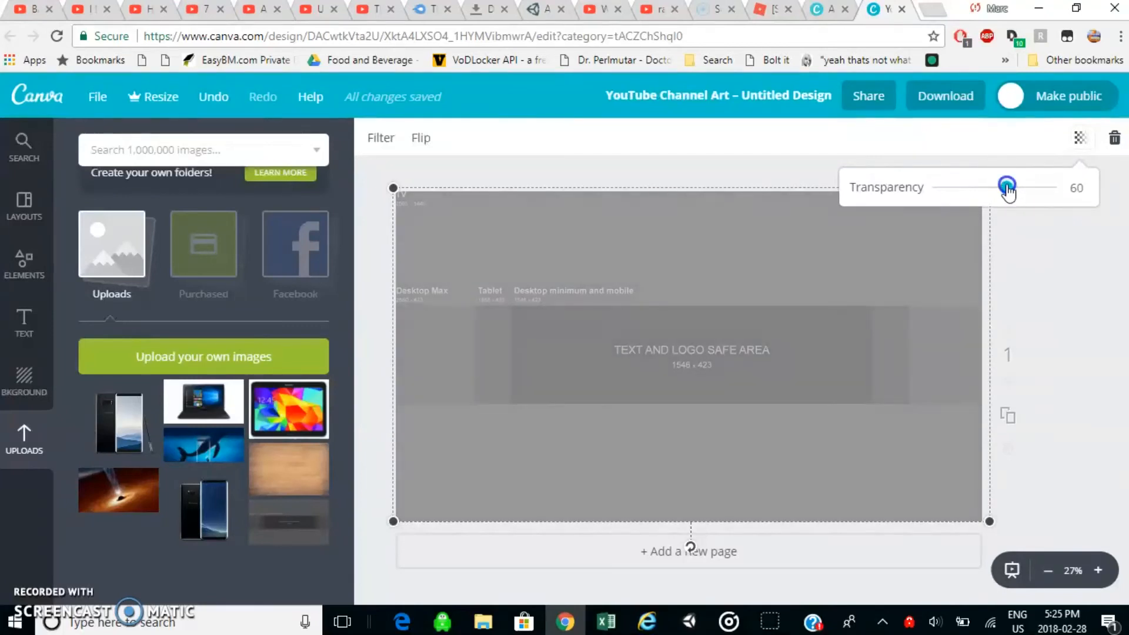
pyautogui.moveTo(1007, 188); pyautogui.dragTo(1006, 188)
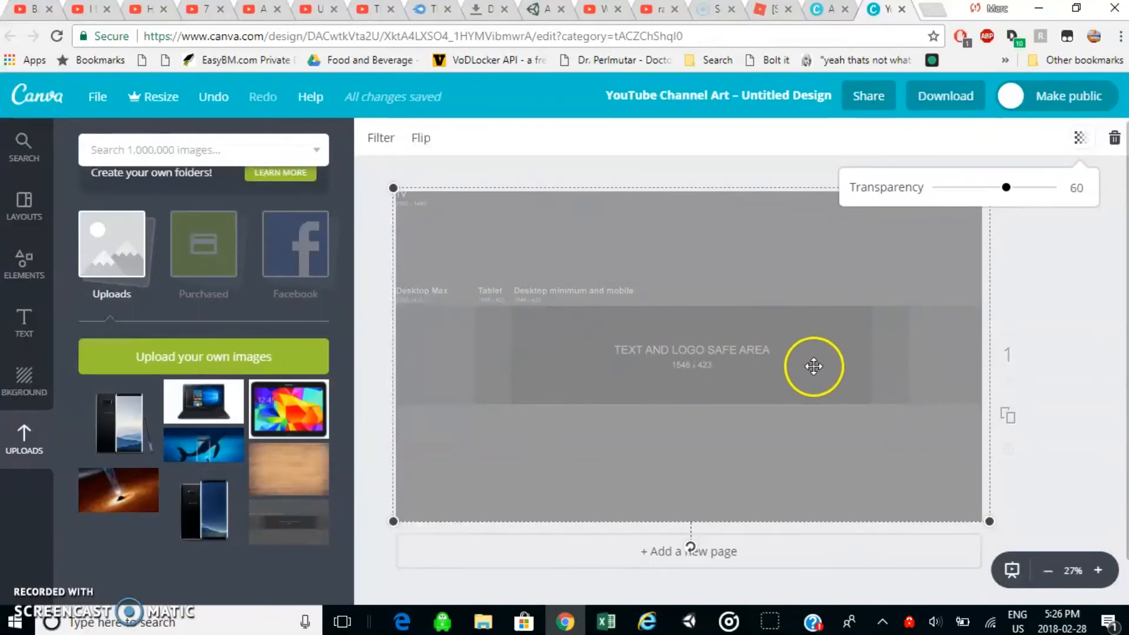
pyautogui.rightClick(674, 362)
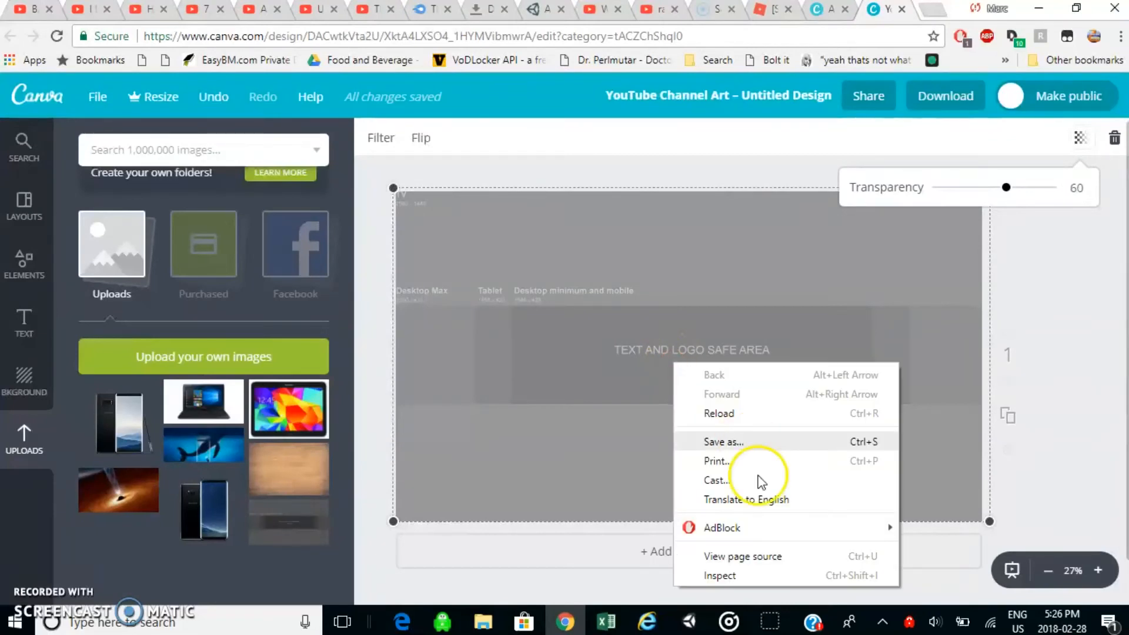
pyautogui.click(624, 362)
pyautogui.click(624, 354)
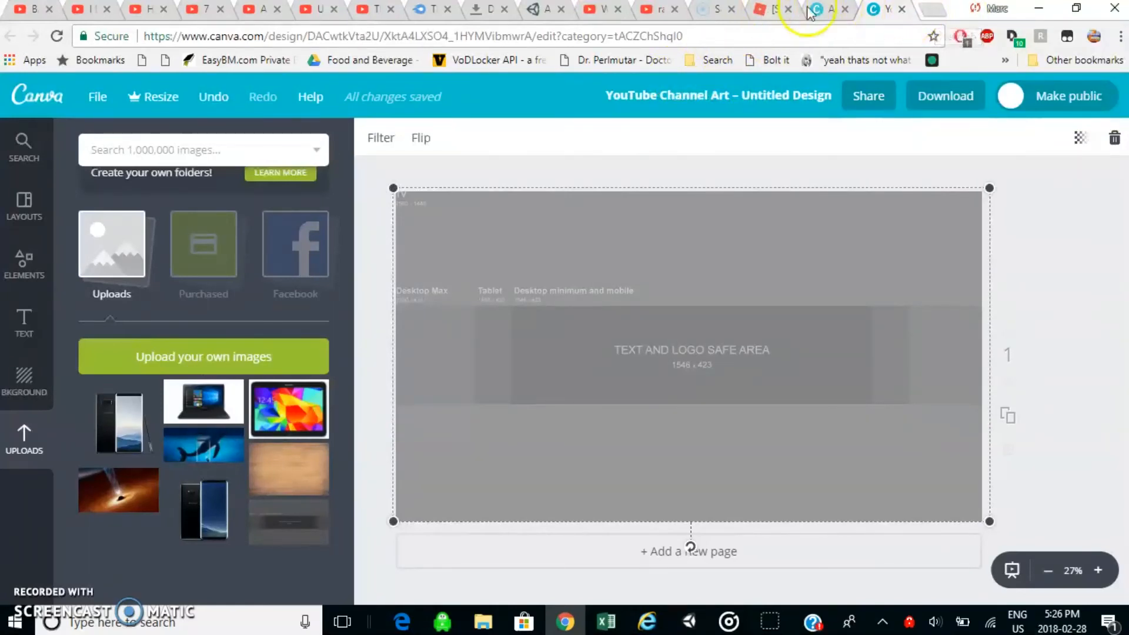
# Switch to the open YouTube channel page and examine its channel art banner.
pyautogui.click(658, 16)
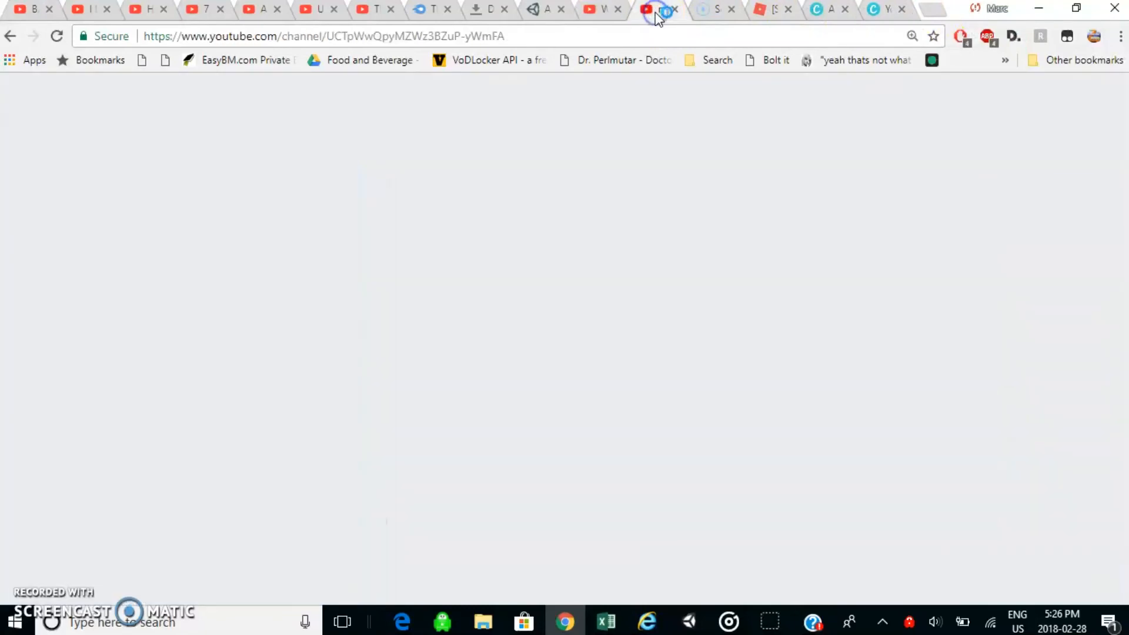
pyautogui.moveTo(585, 239)
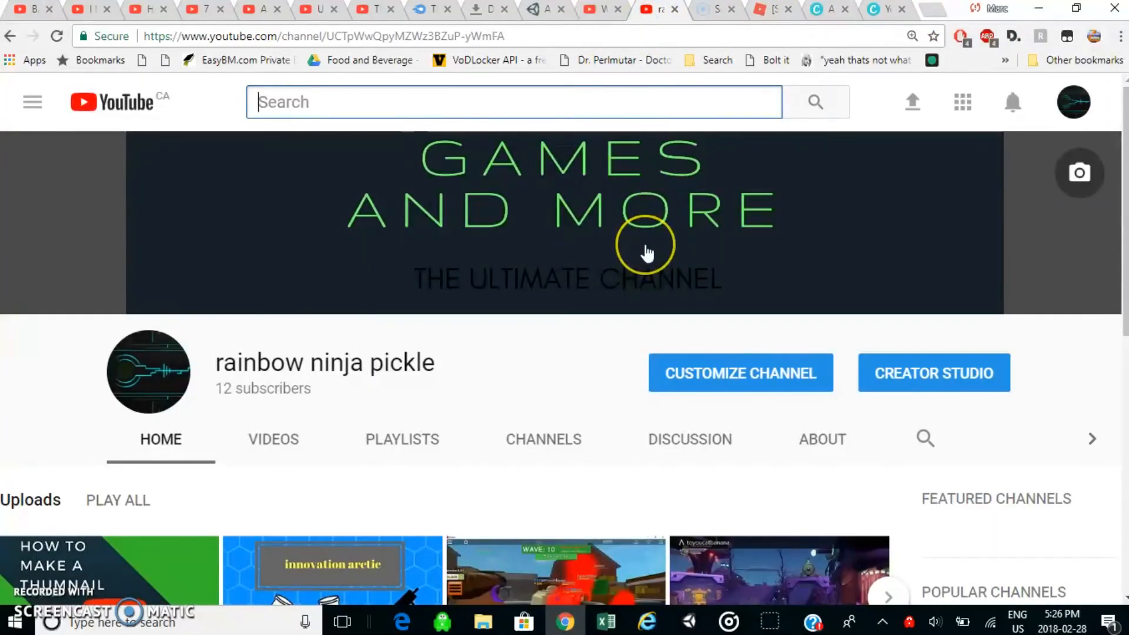
# Look over the channel page, open its customization view to check the channel art banner, and return to the channel page.
pyautogui.scroll(-3, 647, 253)
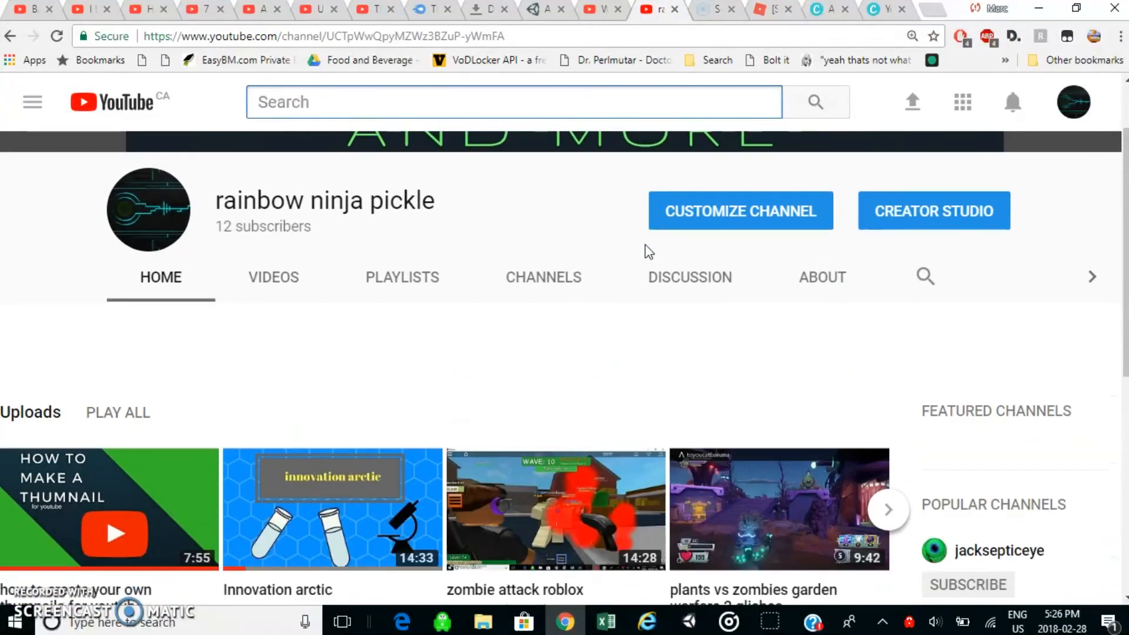
pyautogui.scroll(3, 645, 249)
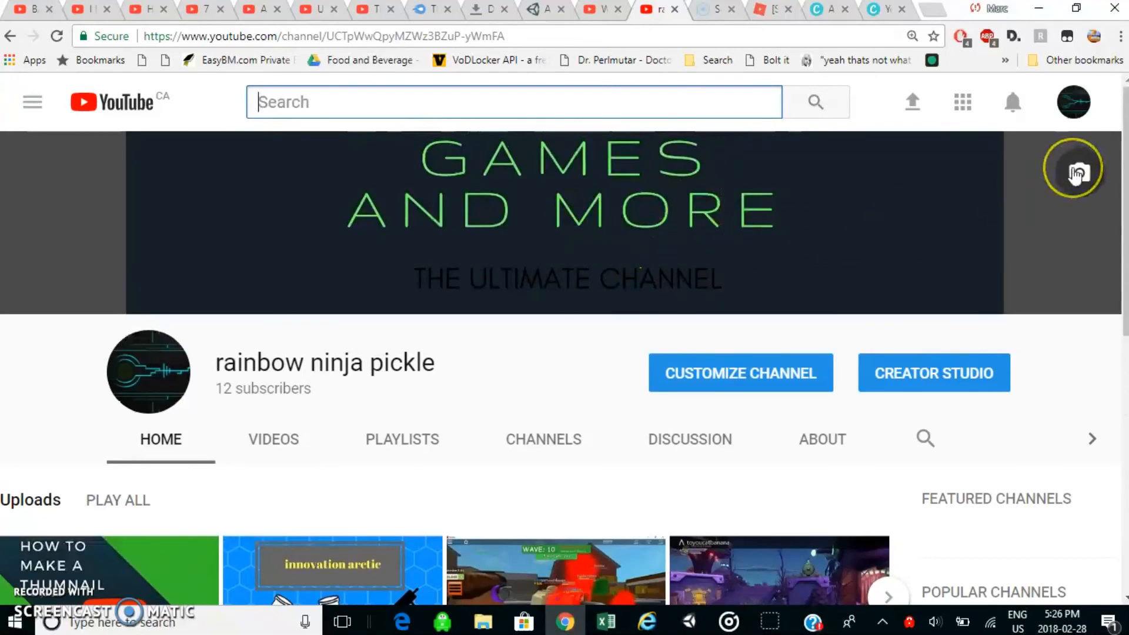
pyautogui.click(772, 381)
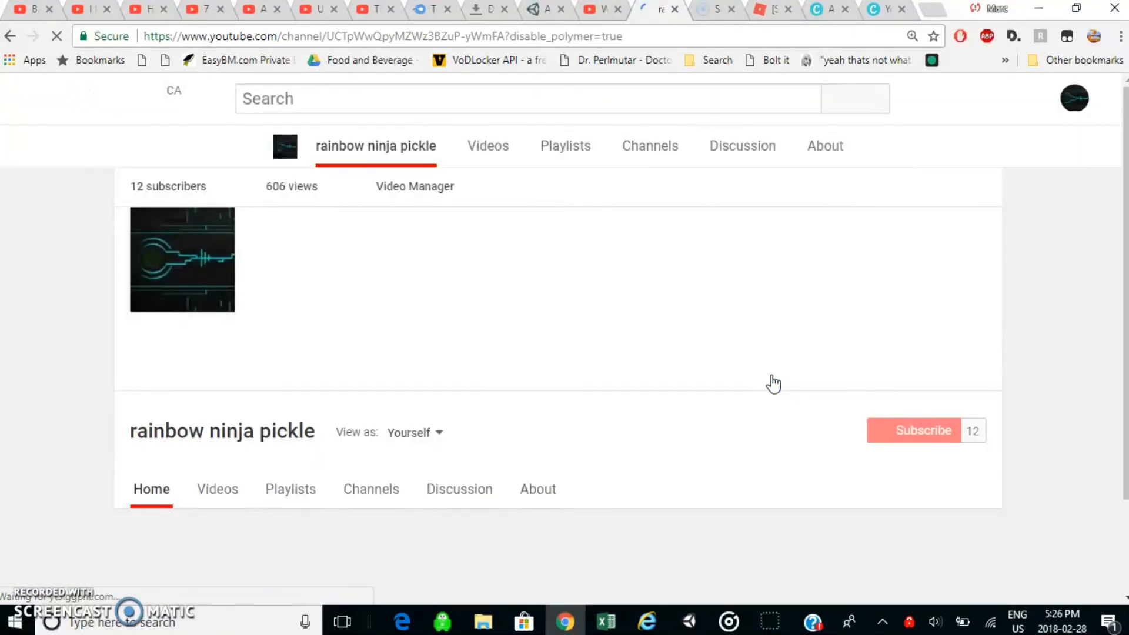
pyautogui.scroll(-1, 769, 383)
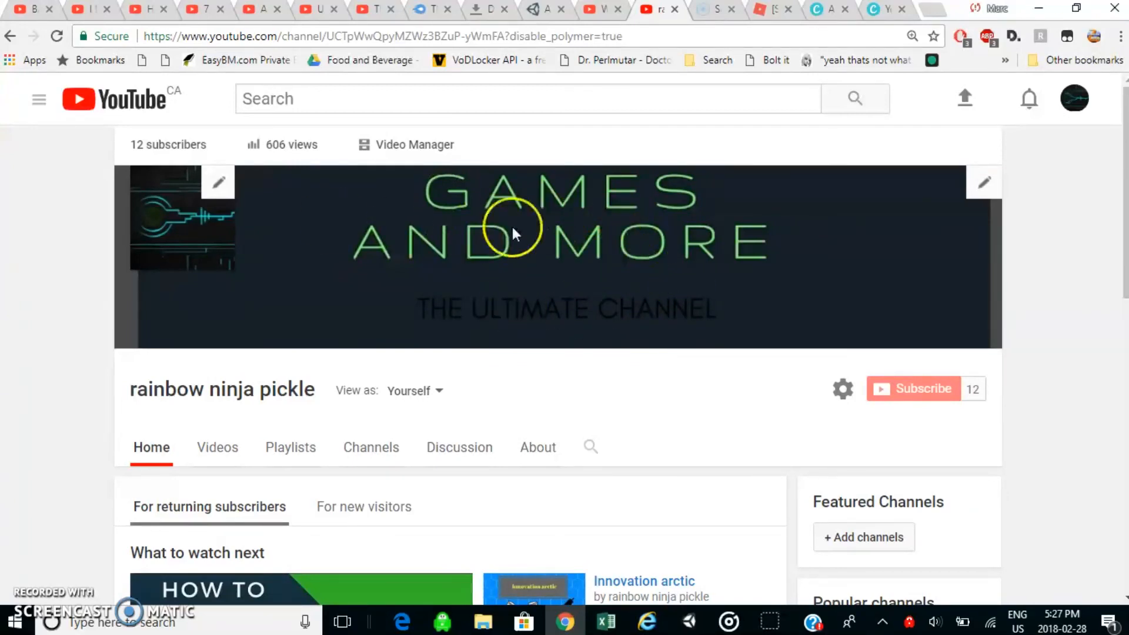
pyautogui.click(9, 38)
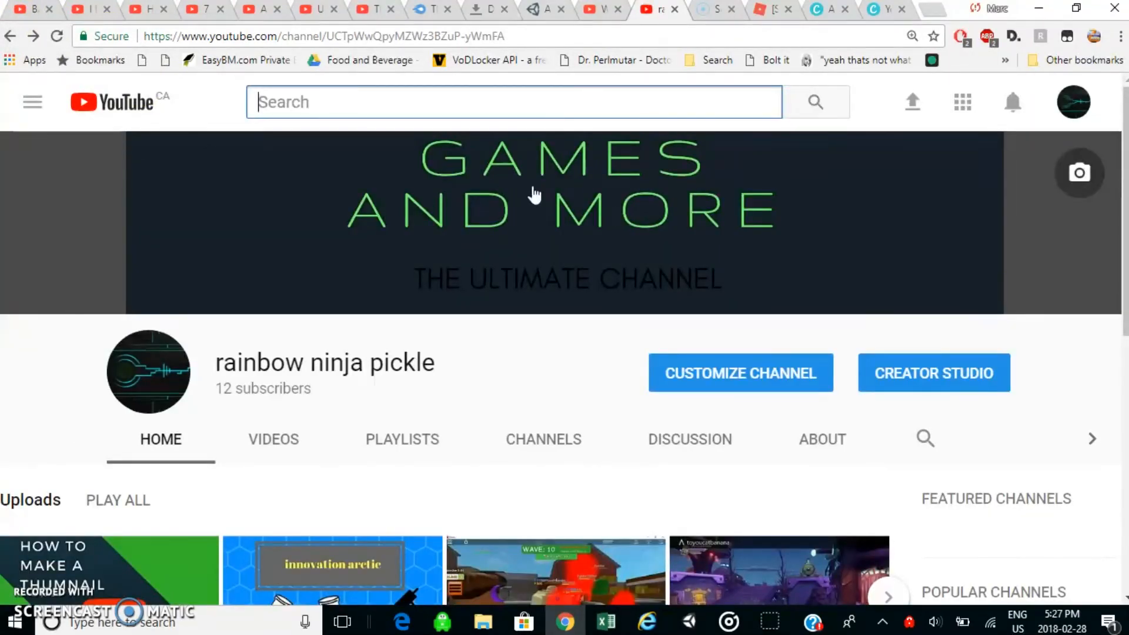
pyautogui.moveTo(532, 194)
pyautogui.mouseDown()
pyautogui.moveTo(509, 196)
pyautogui.moveTo(501, 212)
pyautogui.moveTo(495, 281)
pyautogui.moveTo(36, 532)
pyautogui.moveTo(37, 600)
pyautogui.mouseUp()
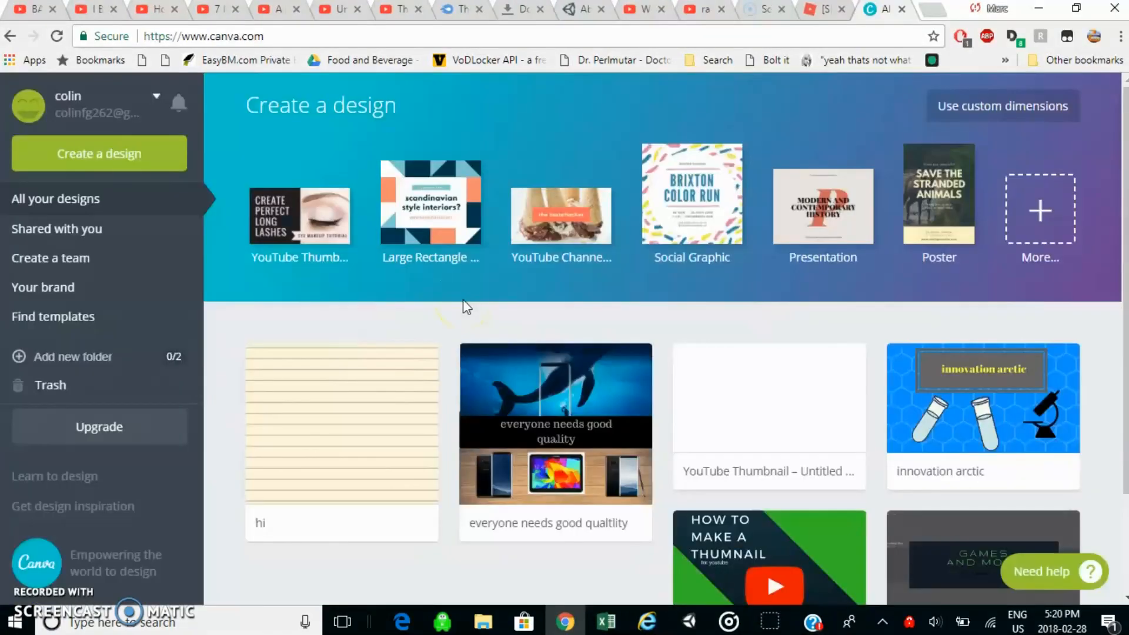